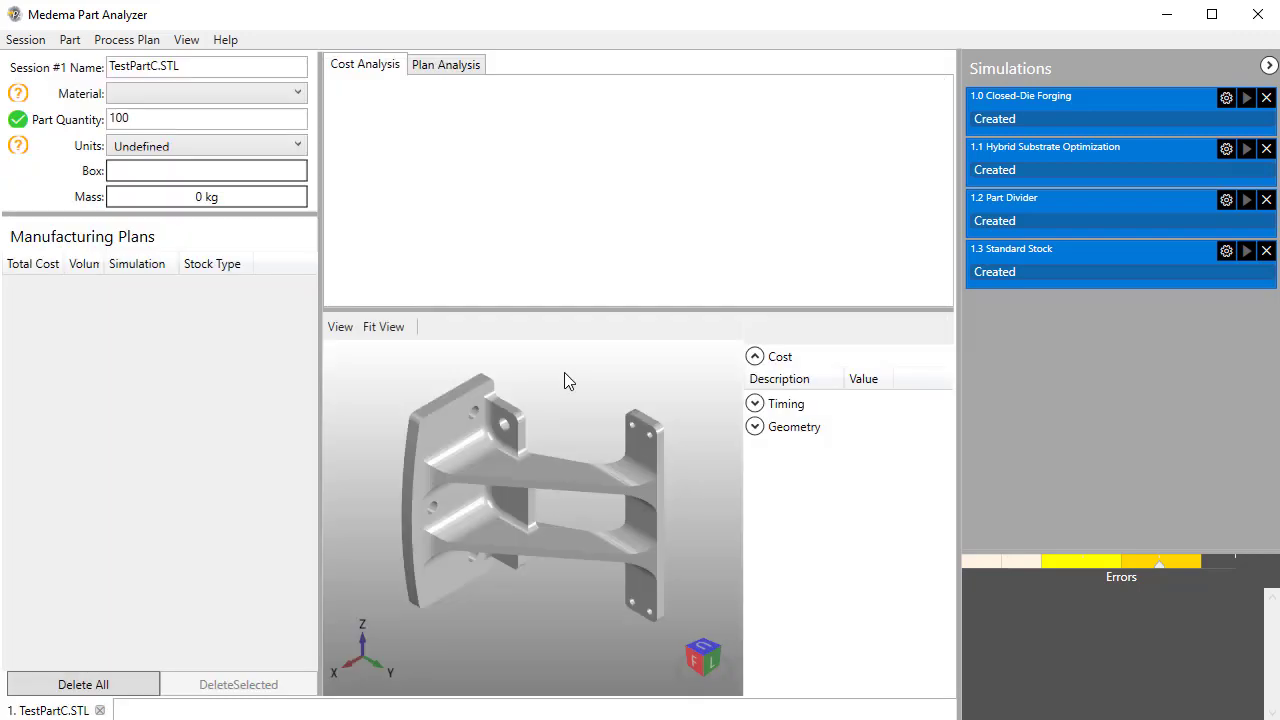
Step: Set the part's material to TI6AL4V and its units to Millimeter
drag(100, 214, 104, 236)
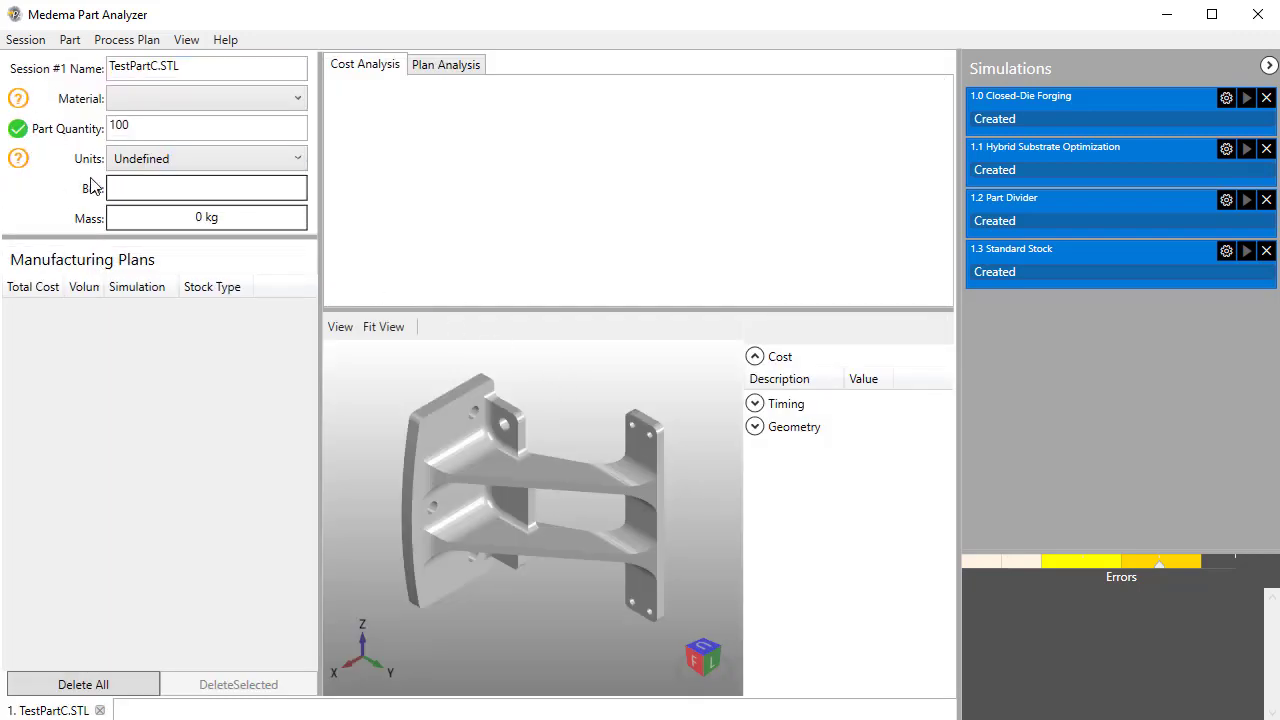
click(131, 105)
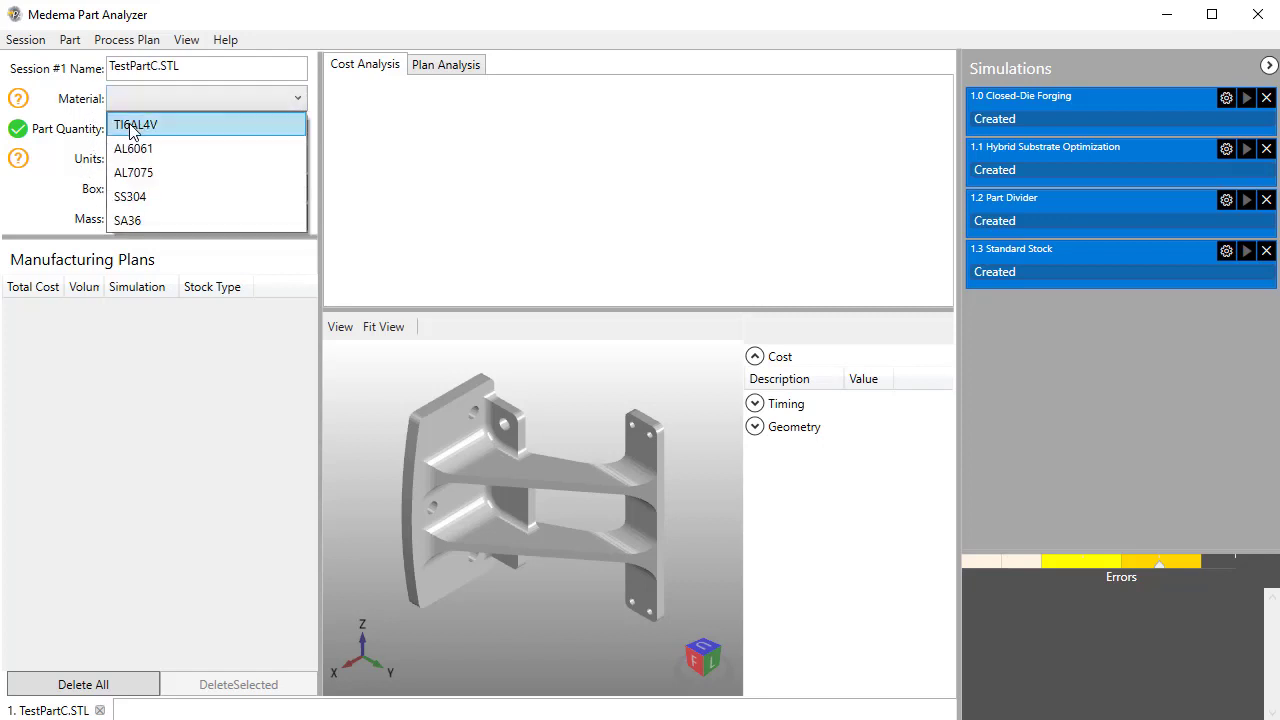
click(131, 128)
click(138, 161)
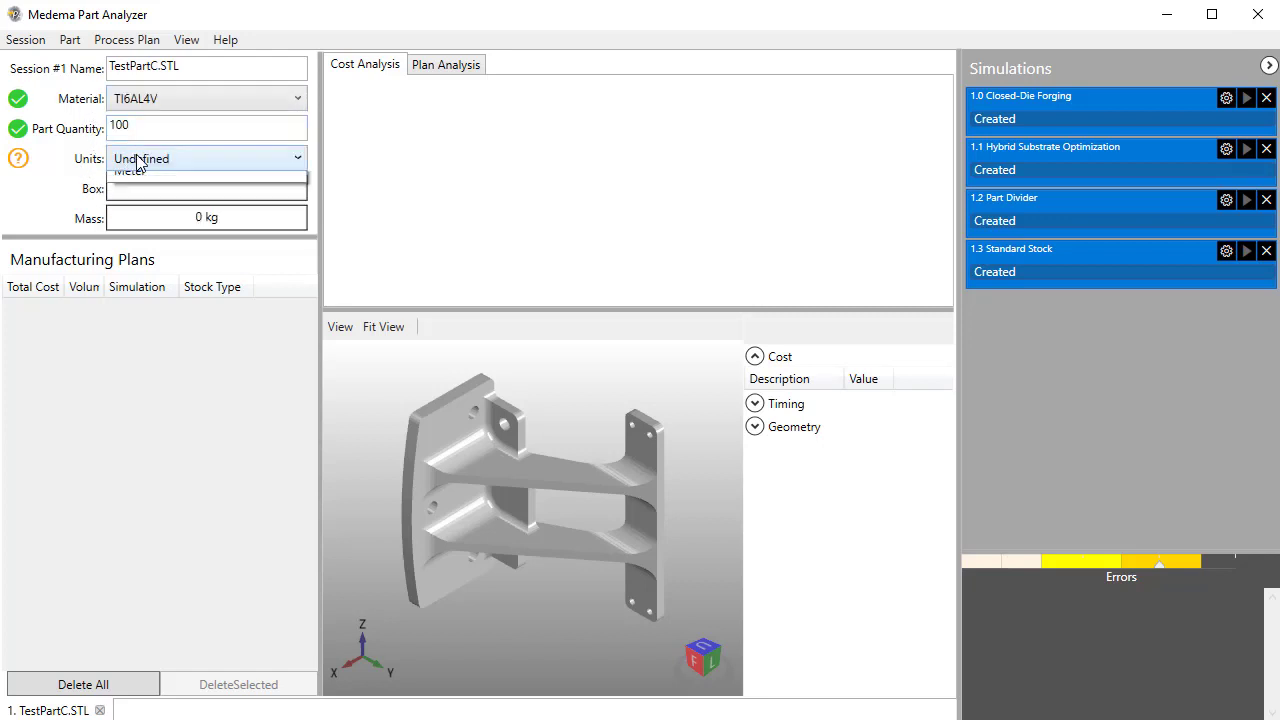
click(158, 258)
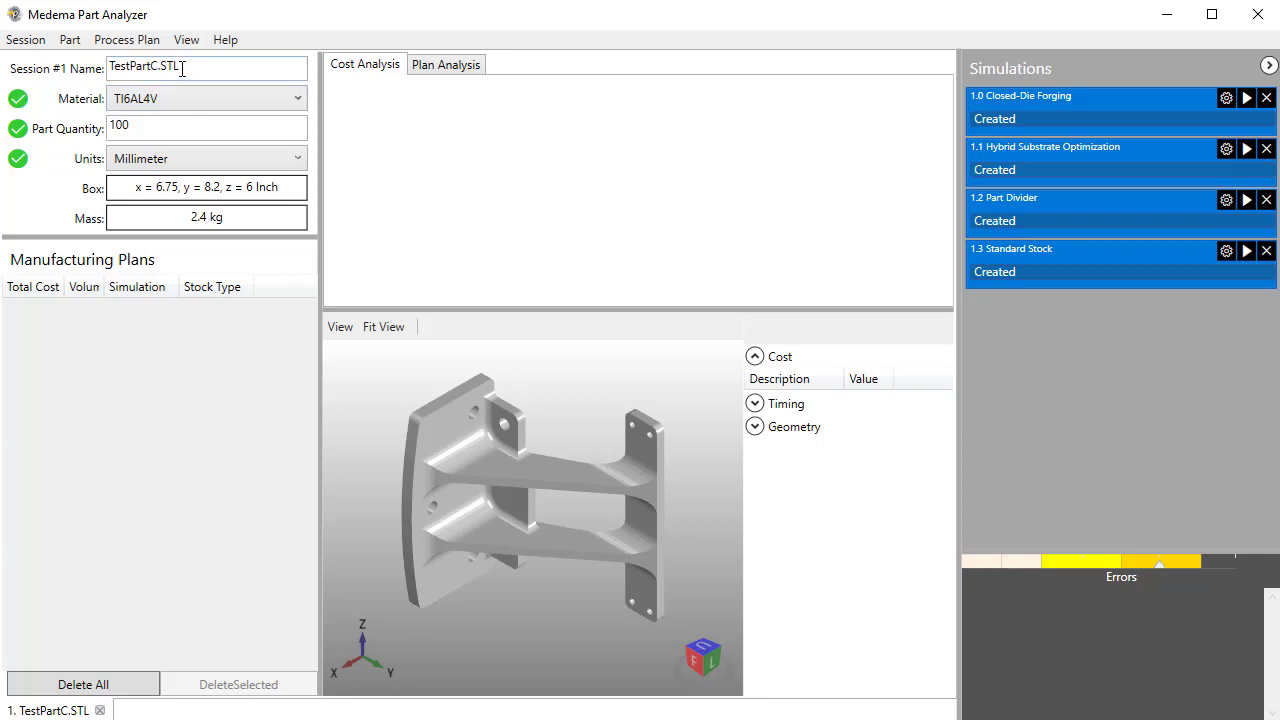
Step: Try Inch as the part's units to compare box size and mass, and switch the units back to Millimeter
drag(183, 64, 157, 64)
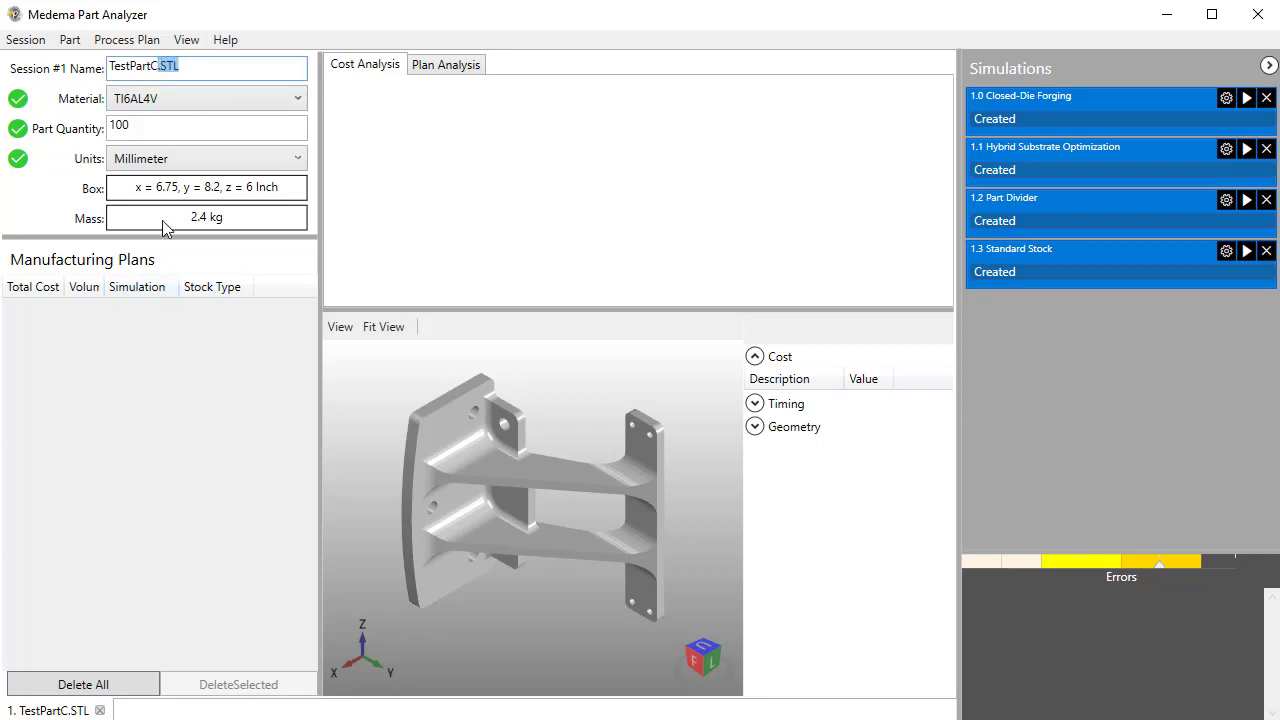
click(144, 162)
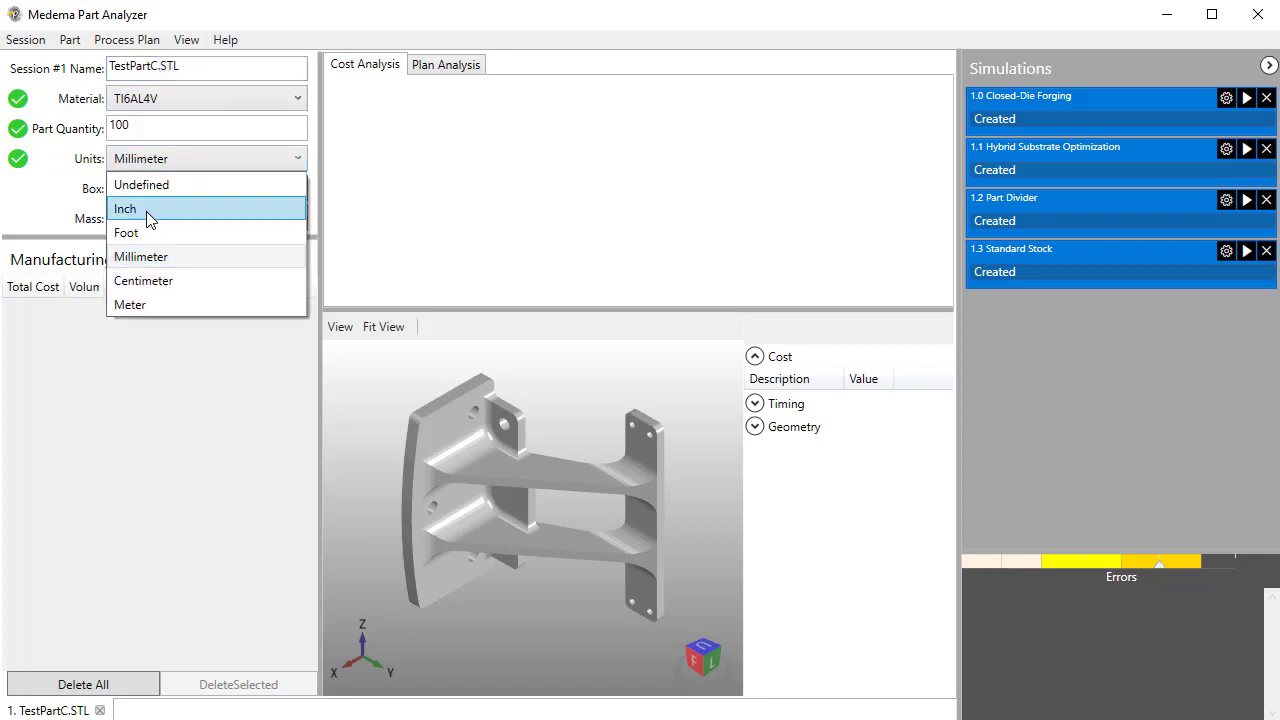
click(149, 208)
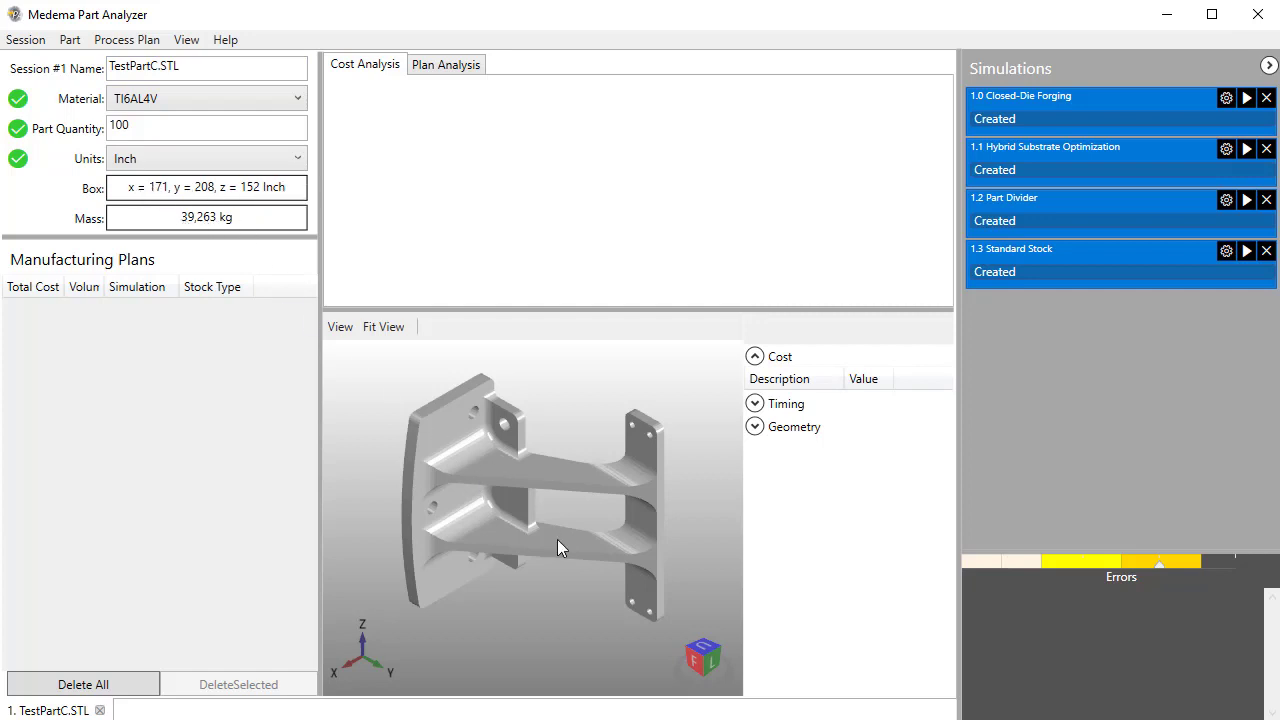
drag(557, 539, 380, 388)
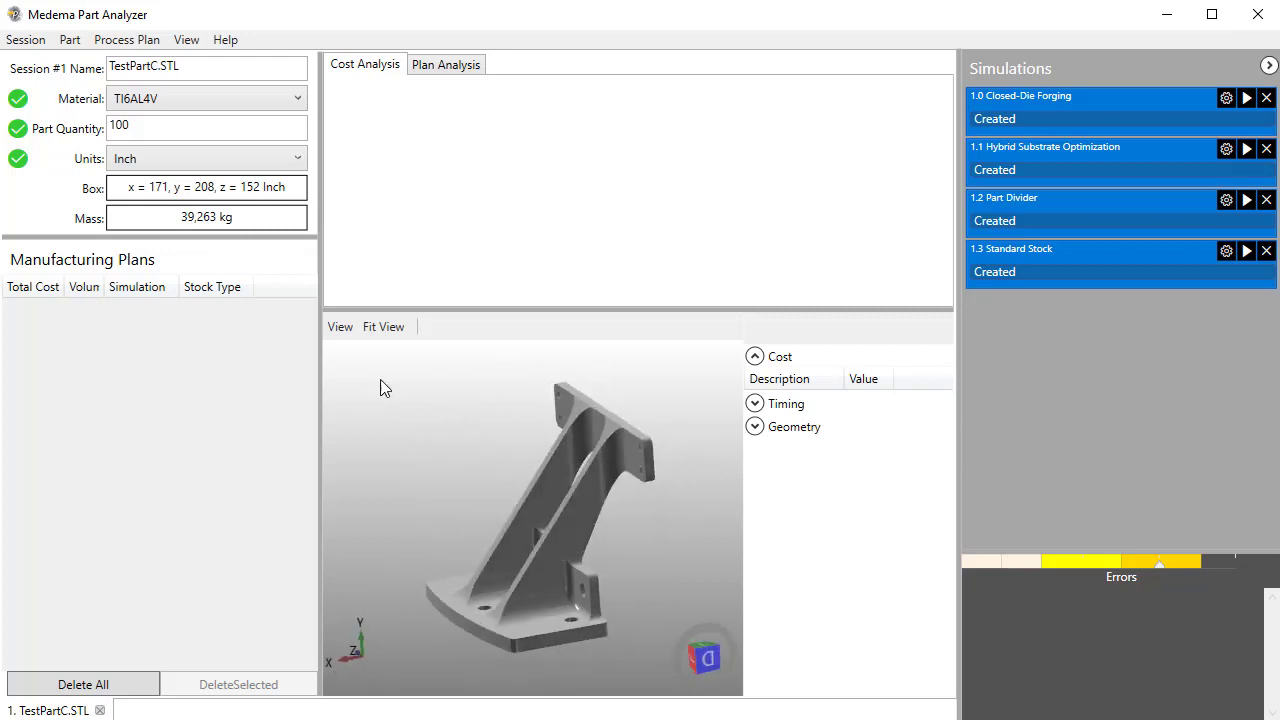
click(203, 166)
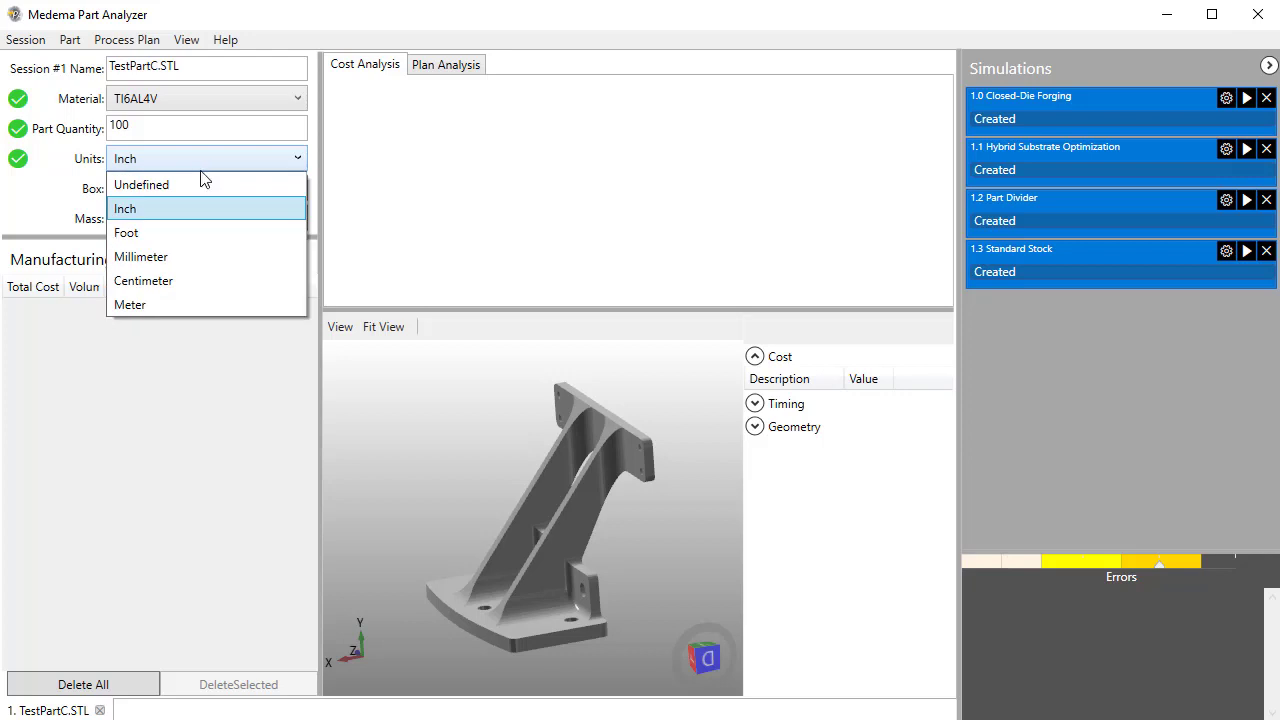
click(181, 257)
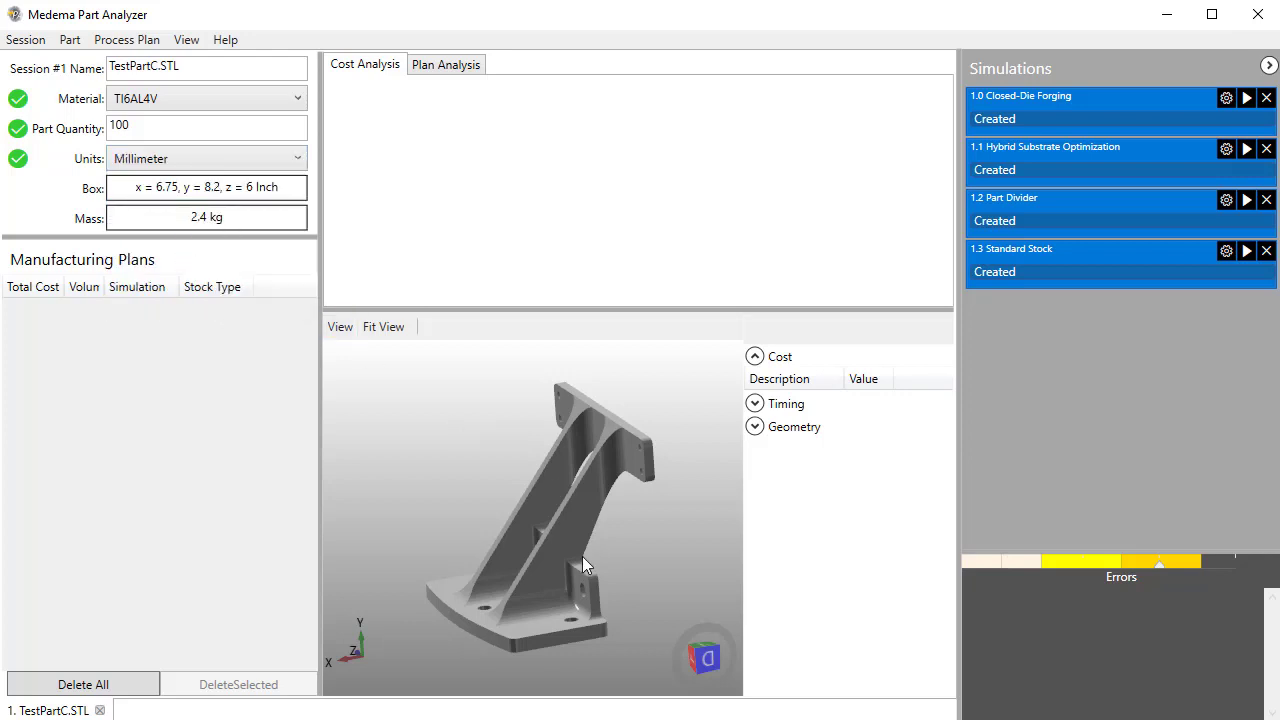
drag(531, 583, 543, 583)
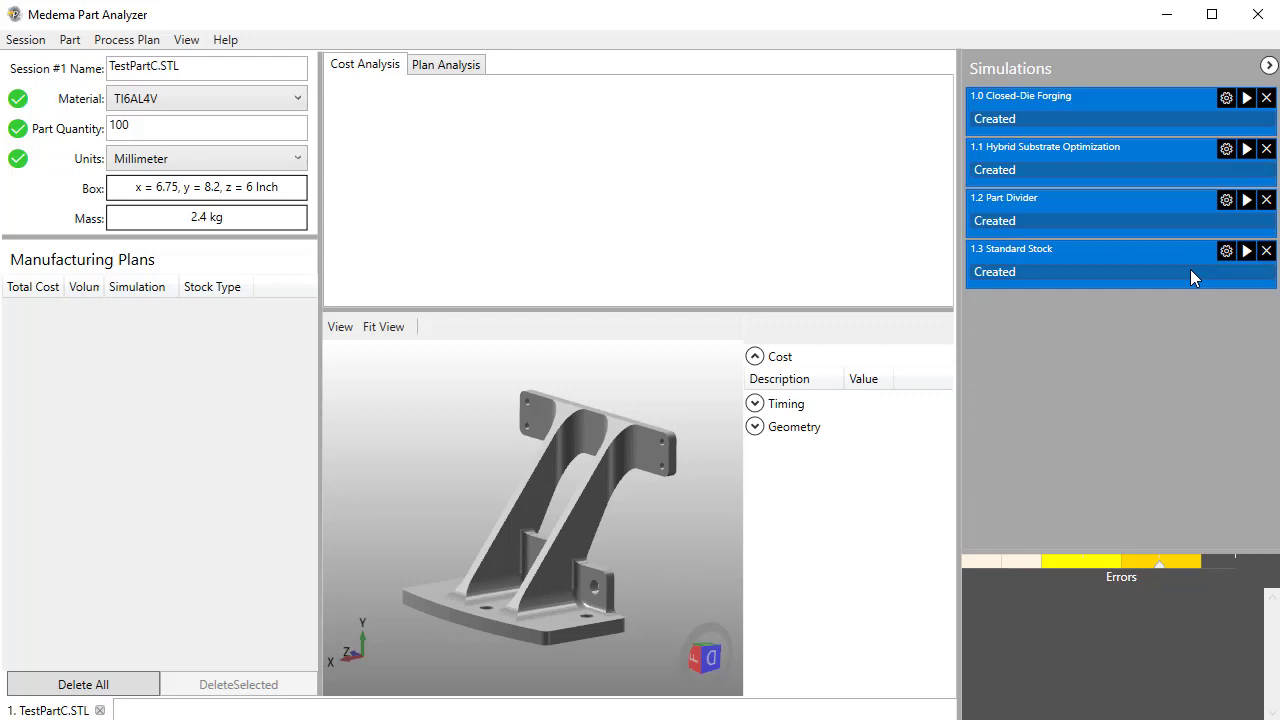
Step: Run the Standard Stock and Closed-Die Forging simulations
click(1247, 252)
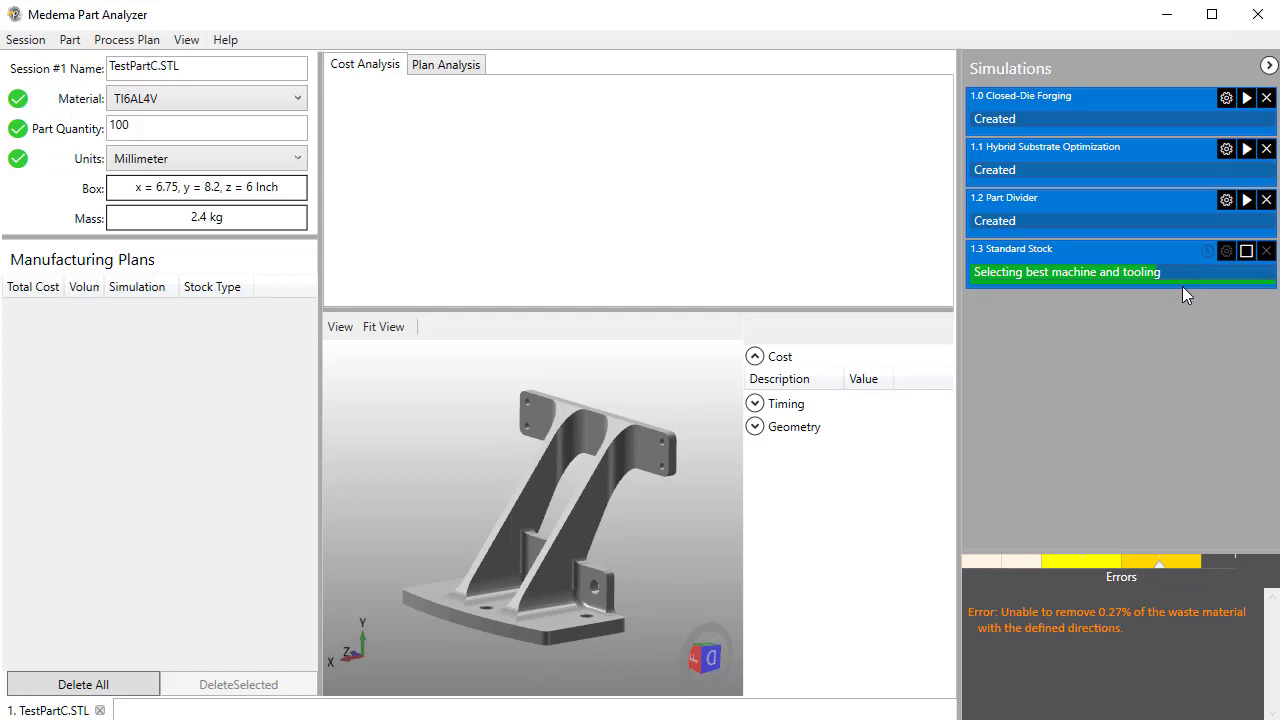
click(1247, 100)
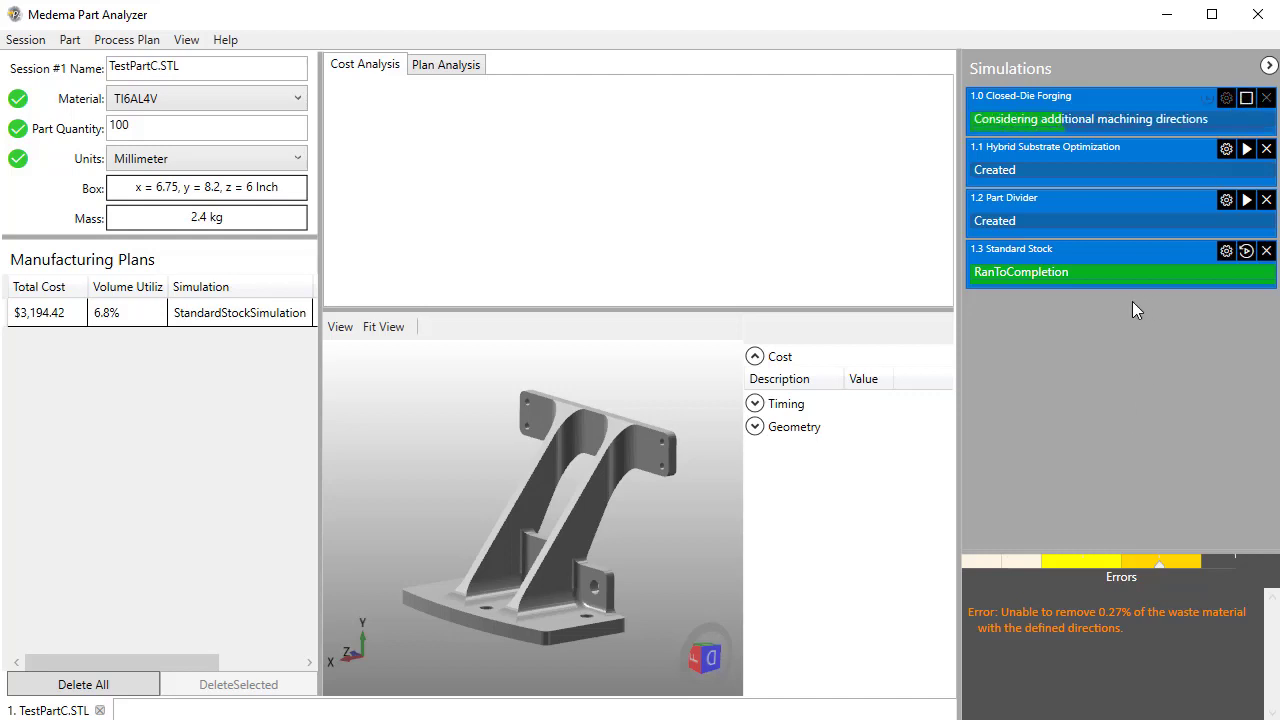
Step: Examine the Acquire cost and stock geometry of the StandardStockSimulation plan, making room for the full values
click(72, 320)
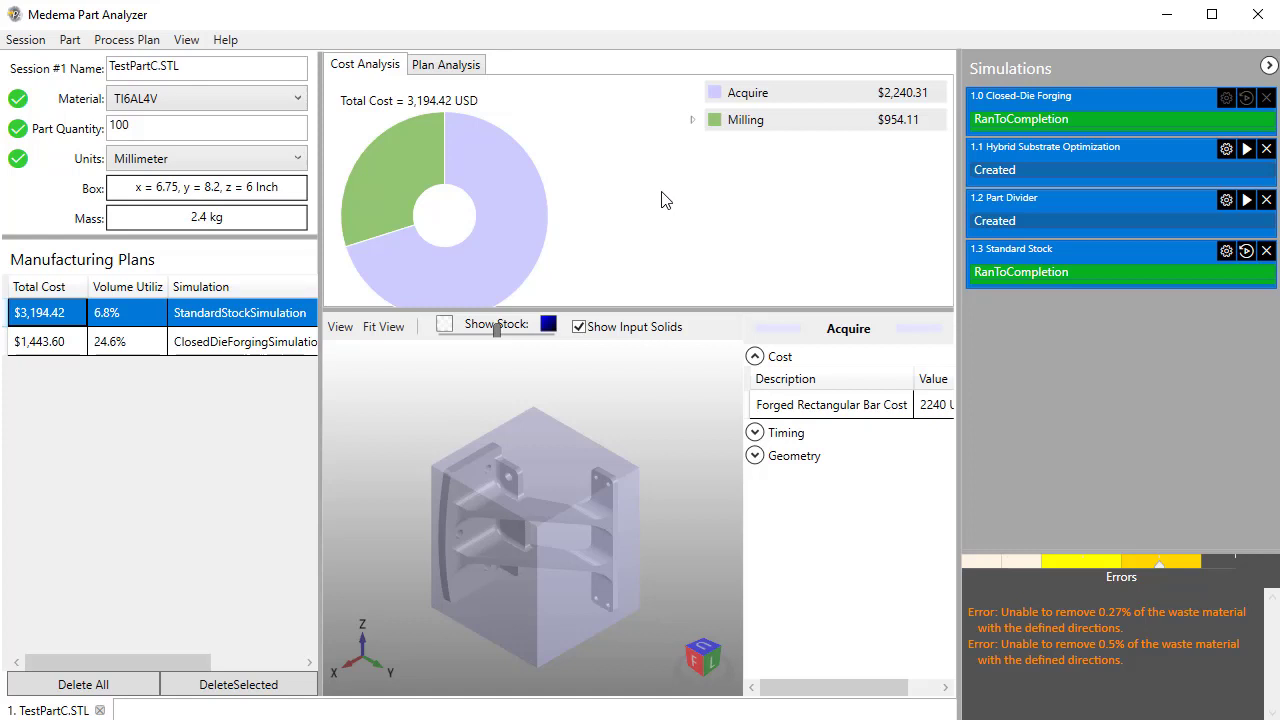
click(742, 92)
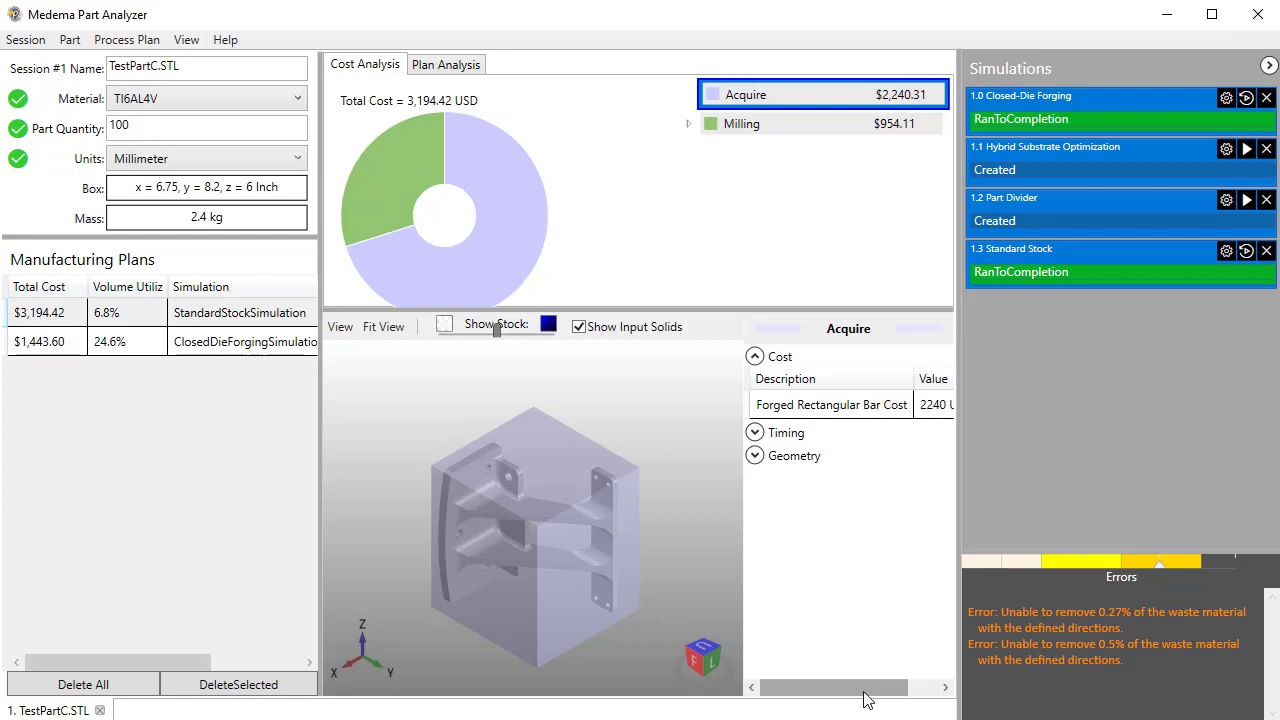
drag(864, 691, 865, 692)
drag(956, 493, 1047, 493)
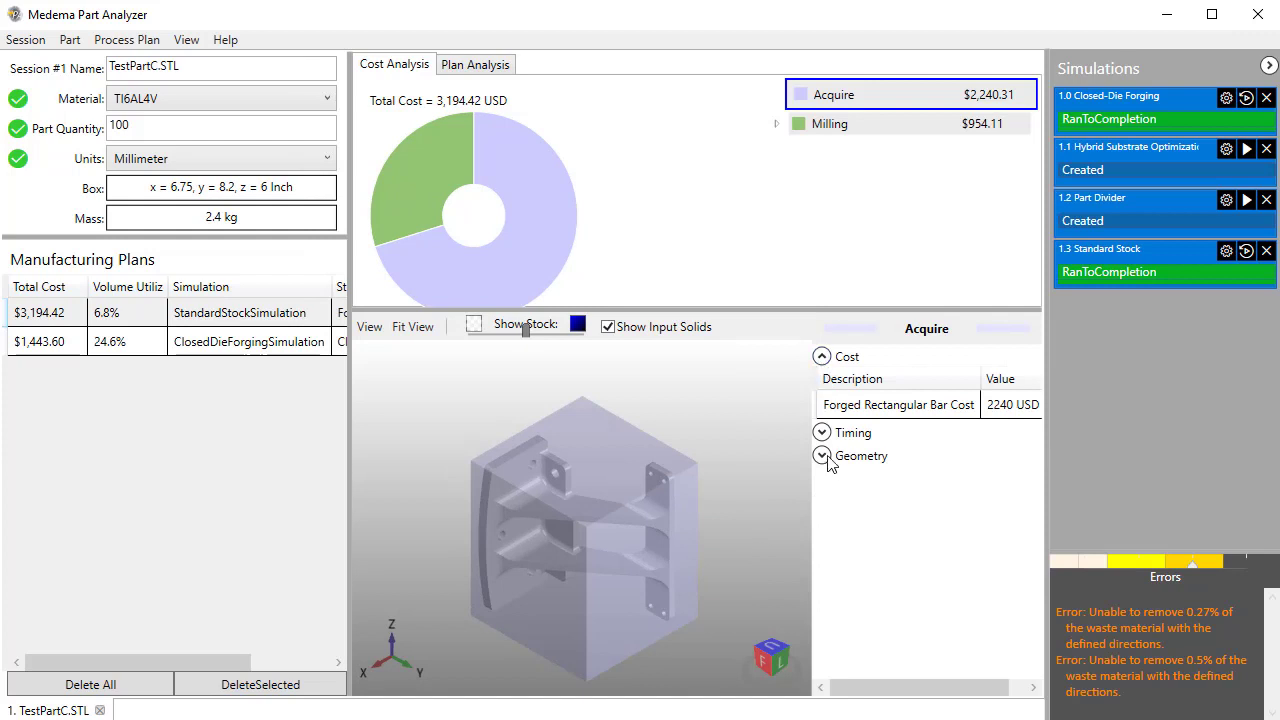
click(822, 456)
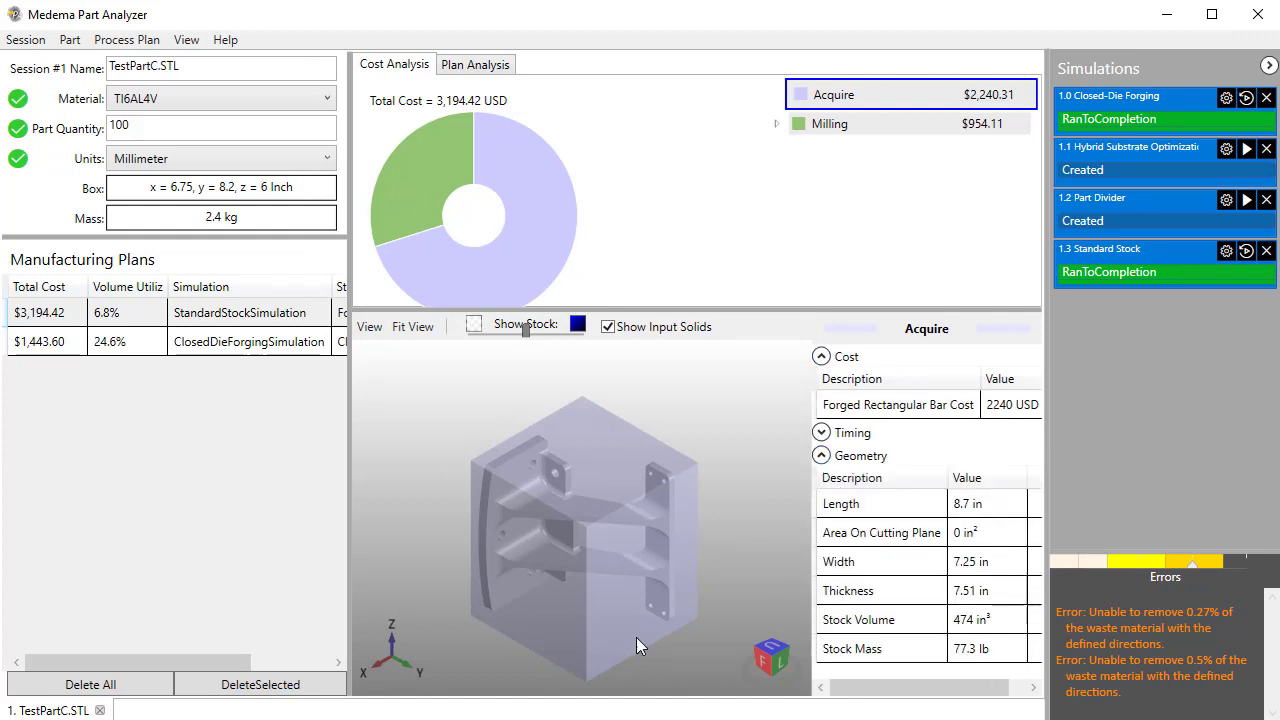
drag(636, 645, 689, 531)
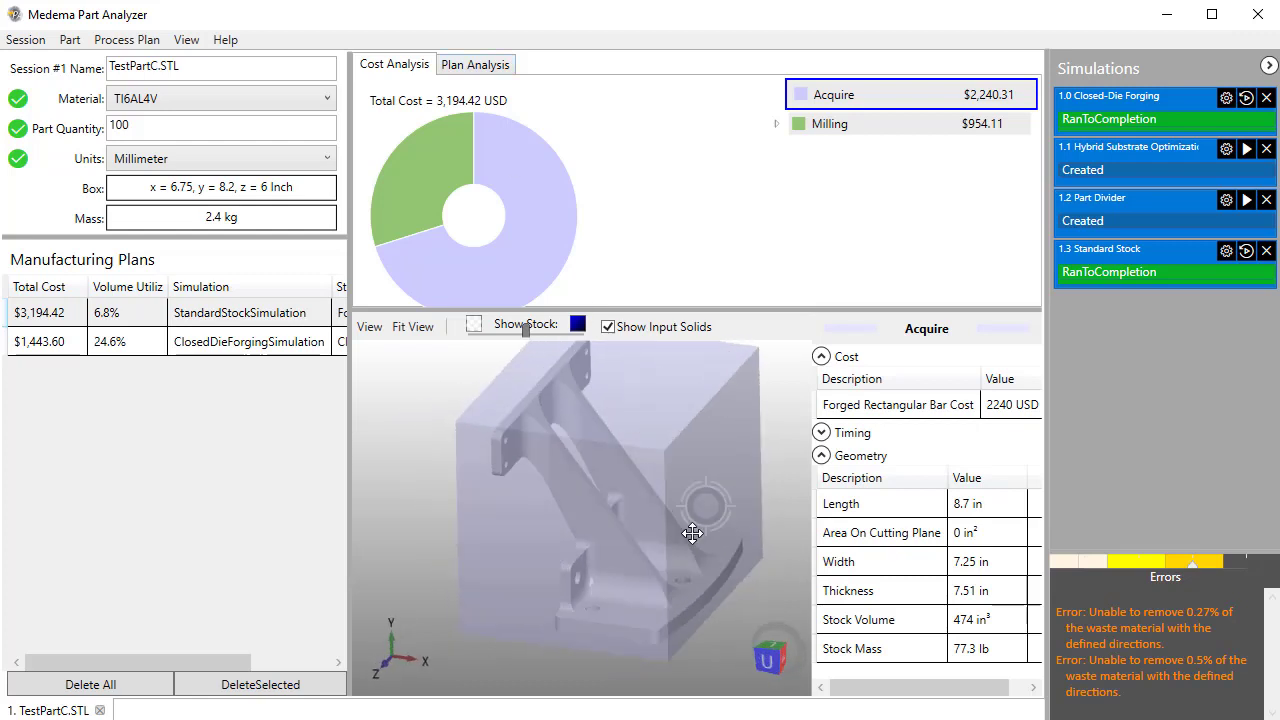
Step: Break down the standard stock plan's Milling cost and view the milled stock fully opaque without the input solids
click(808, 131)
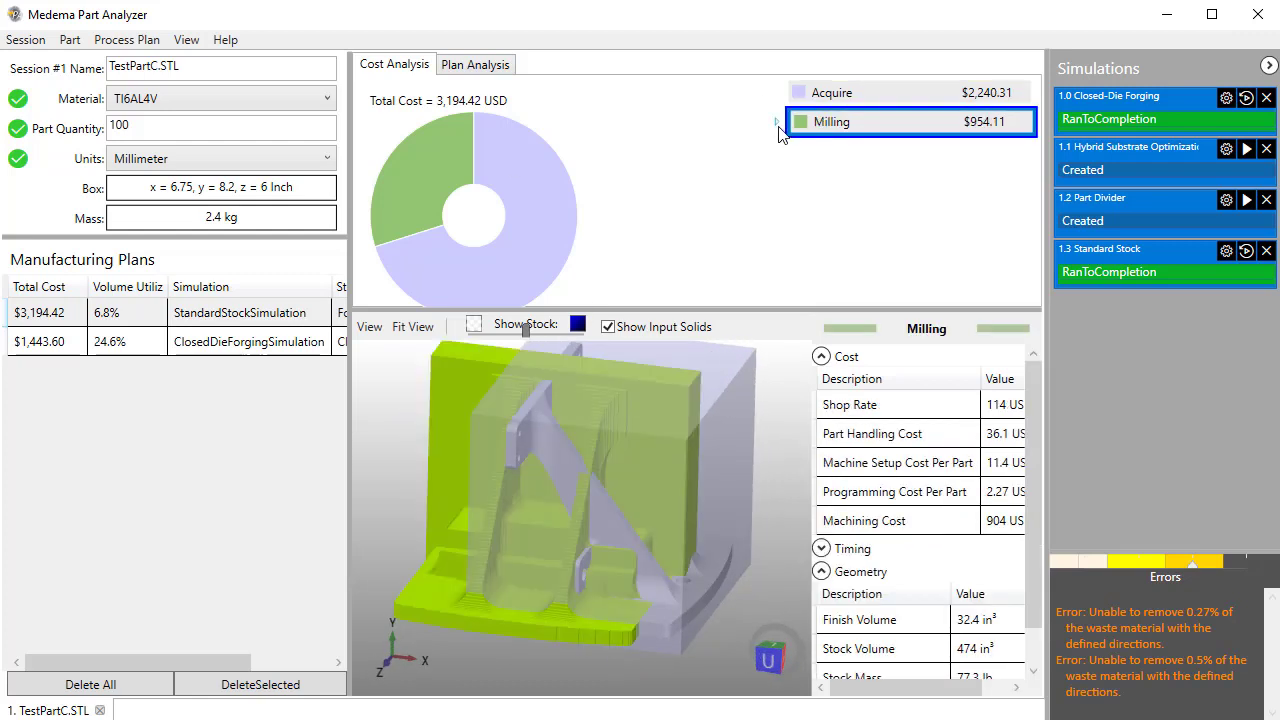
click(778, 123)
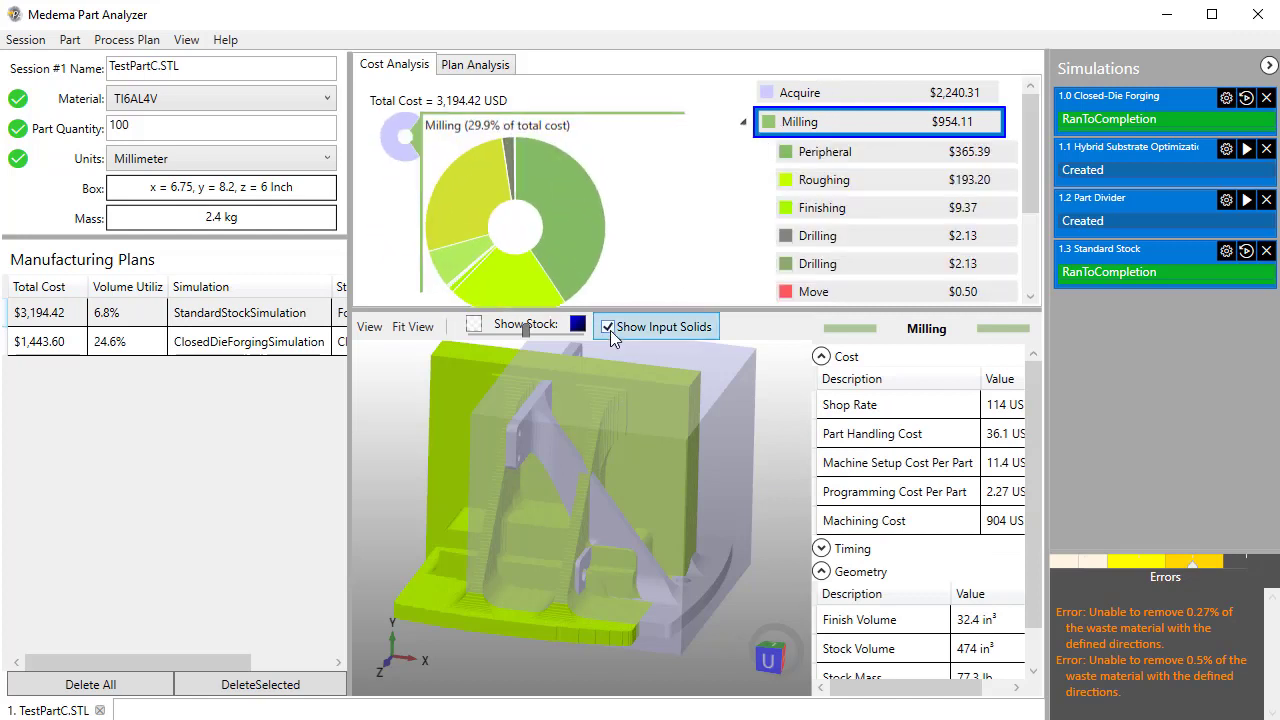
click(608, 327)
click(519, 330)
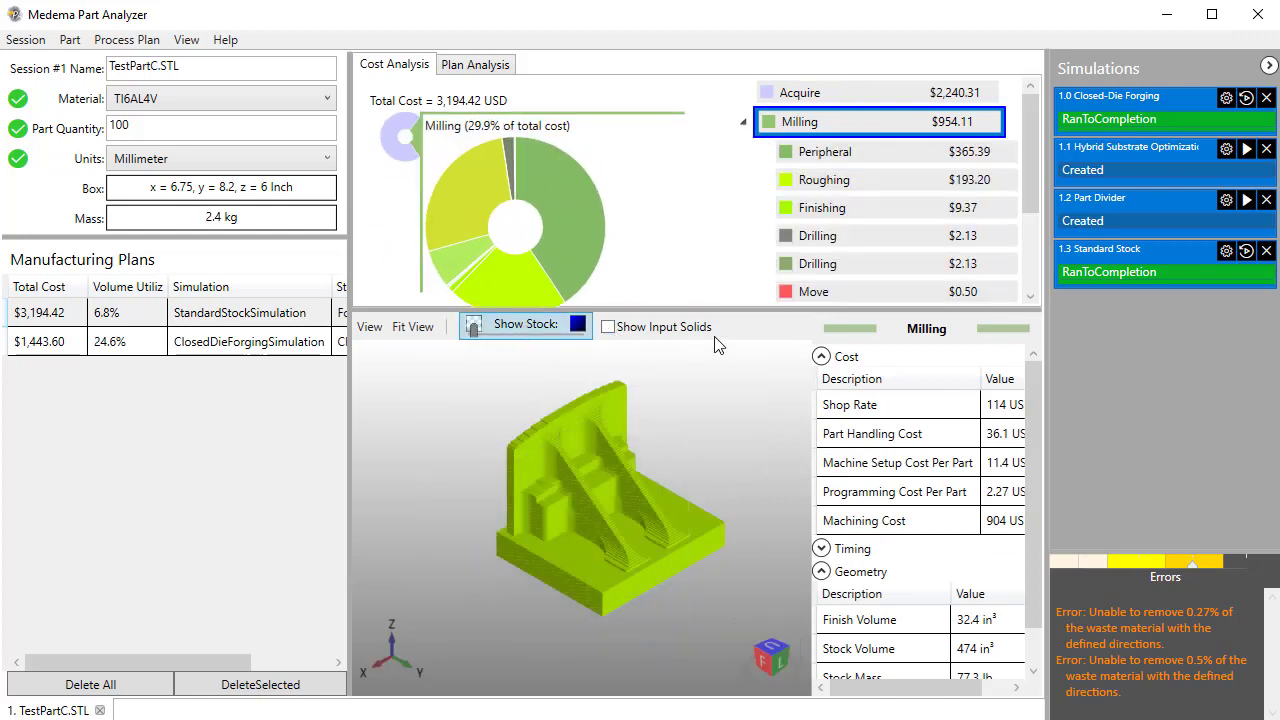
Step: Review the Peripheral, Roughing, Finishing and second Drilling operations in the Milling cost breakdown
scroll(1029, 142, down, 2)
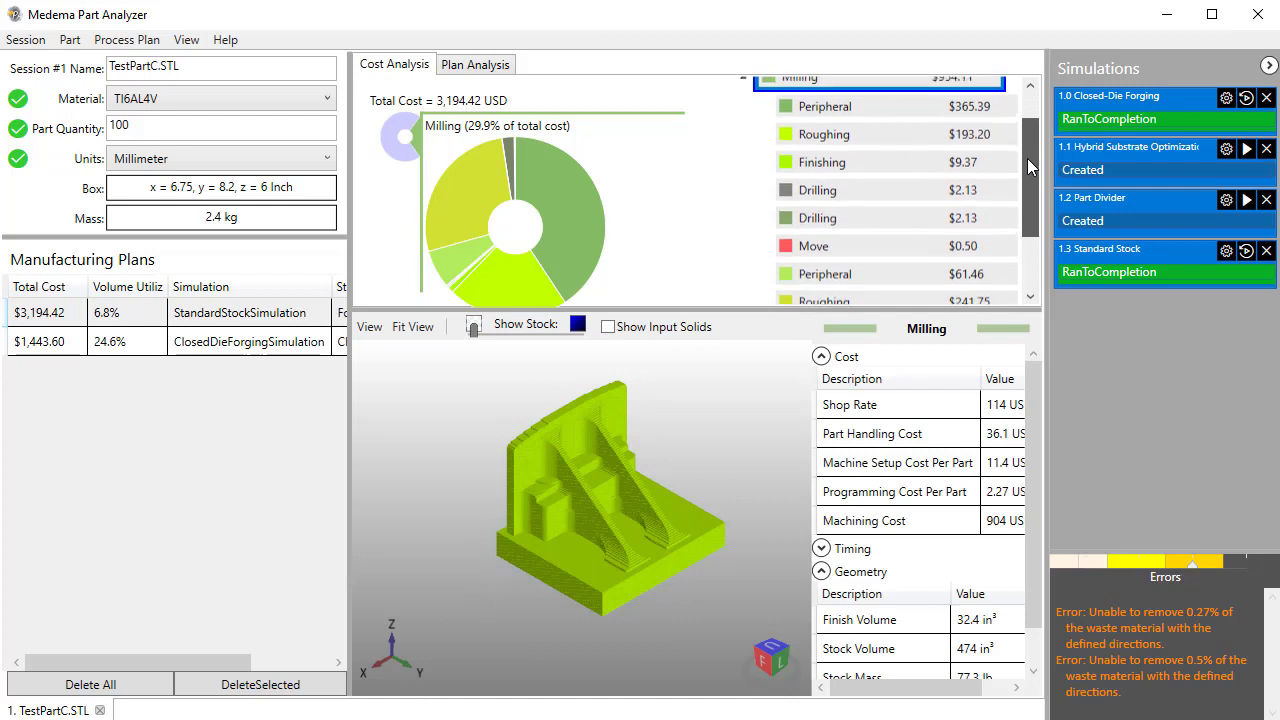
click(951, 100)
click(925, 125)
click(925, 154)
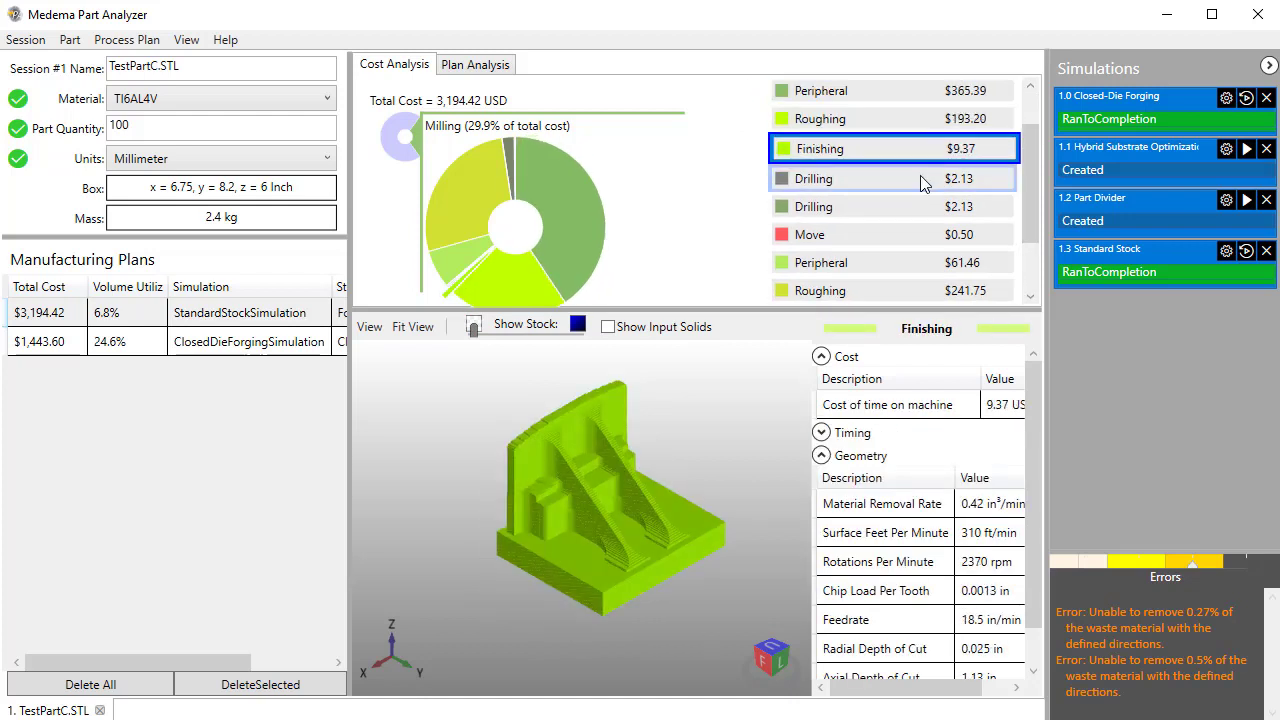
click(900, 205)
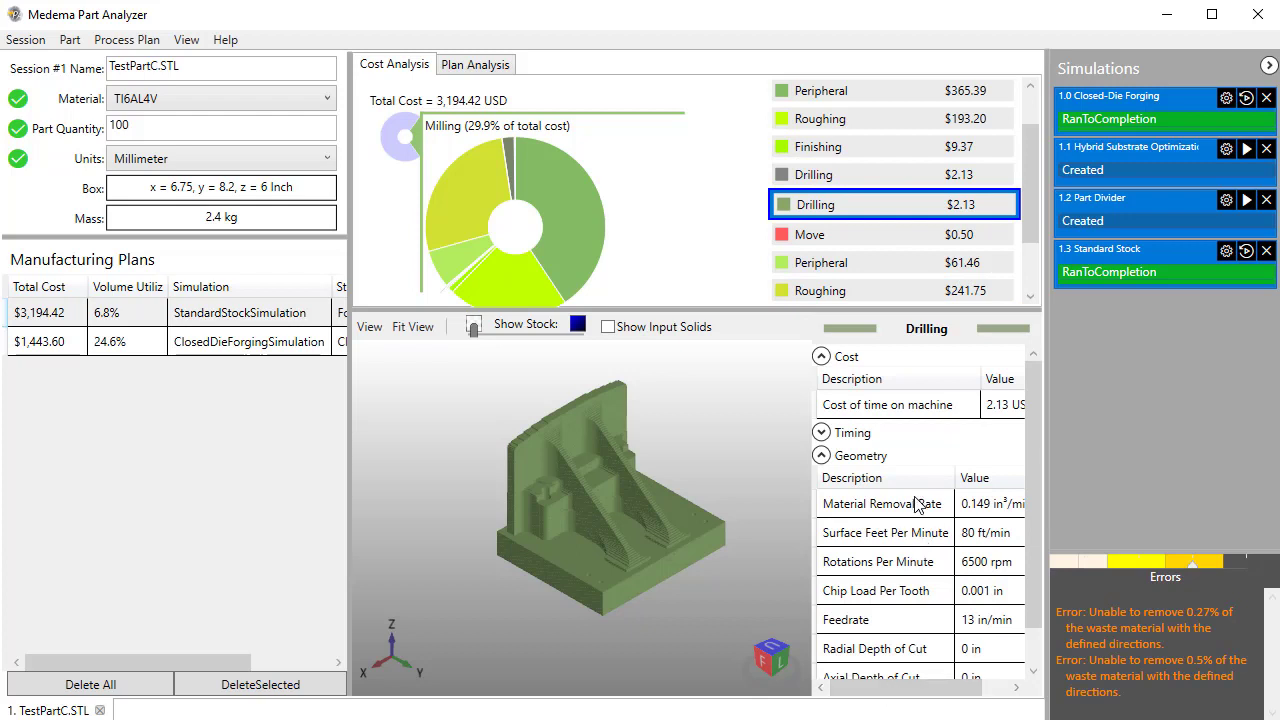
Step: Inspect the standard stock plan's Peripheral and Roughing steps in Plan Analysis, and play back the process with the timeline stretched horizontally
click(466, 66)
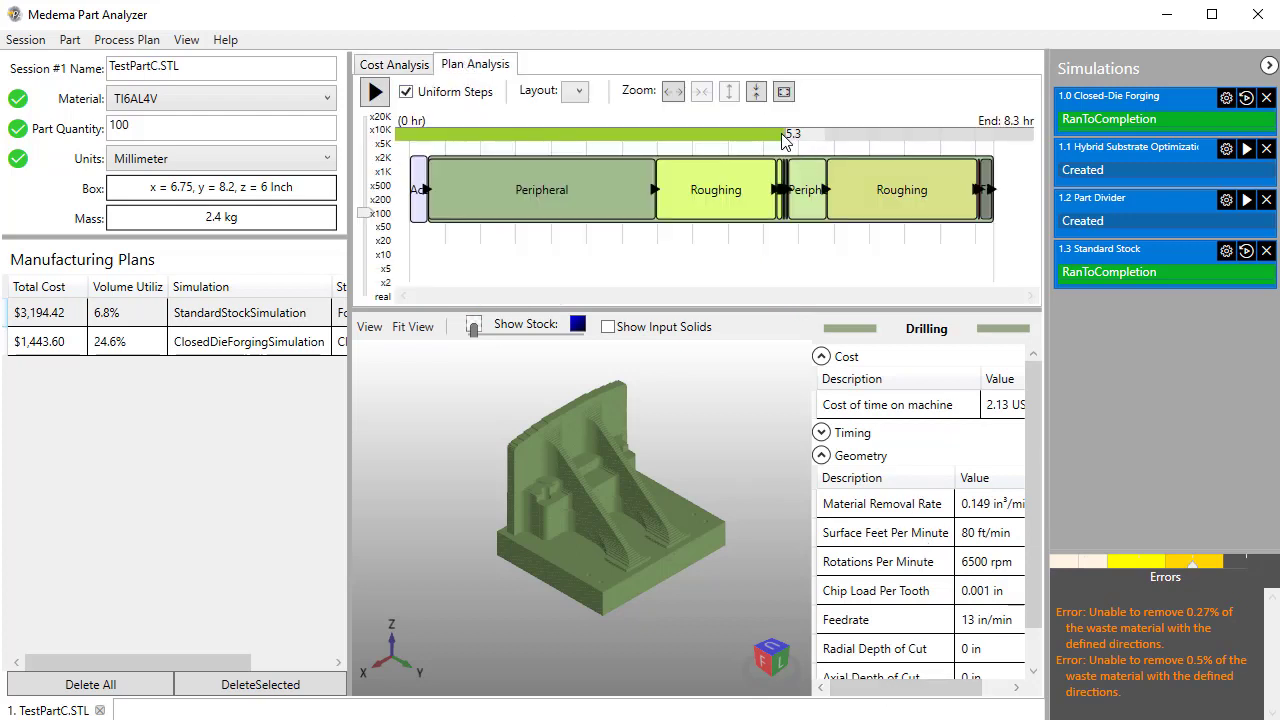
drag(785, 142, 727, 142)
click(608, 194)
click(704, 197)
click(902, 196)
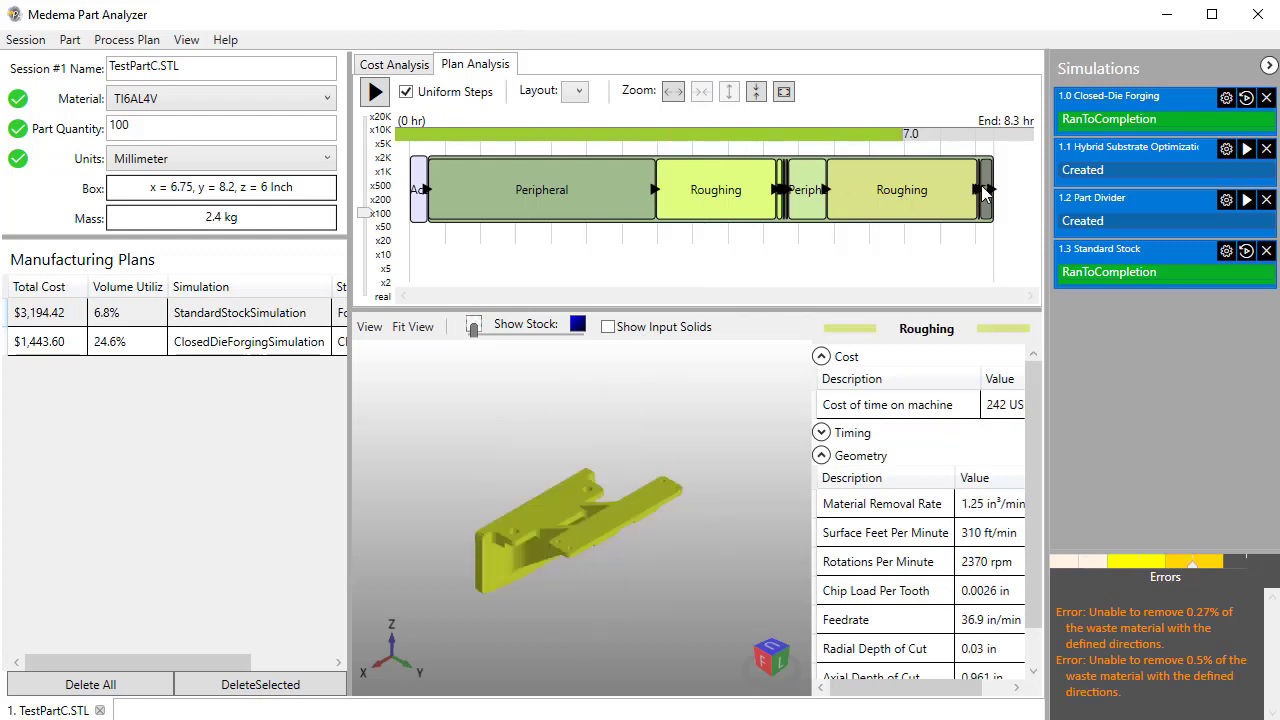
click(812, 192)
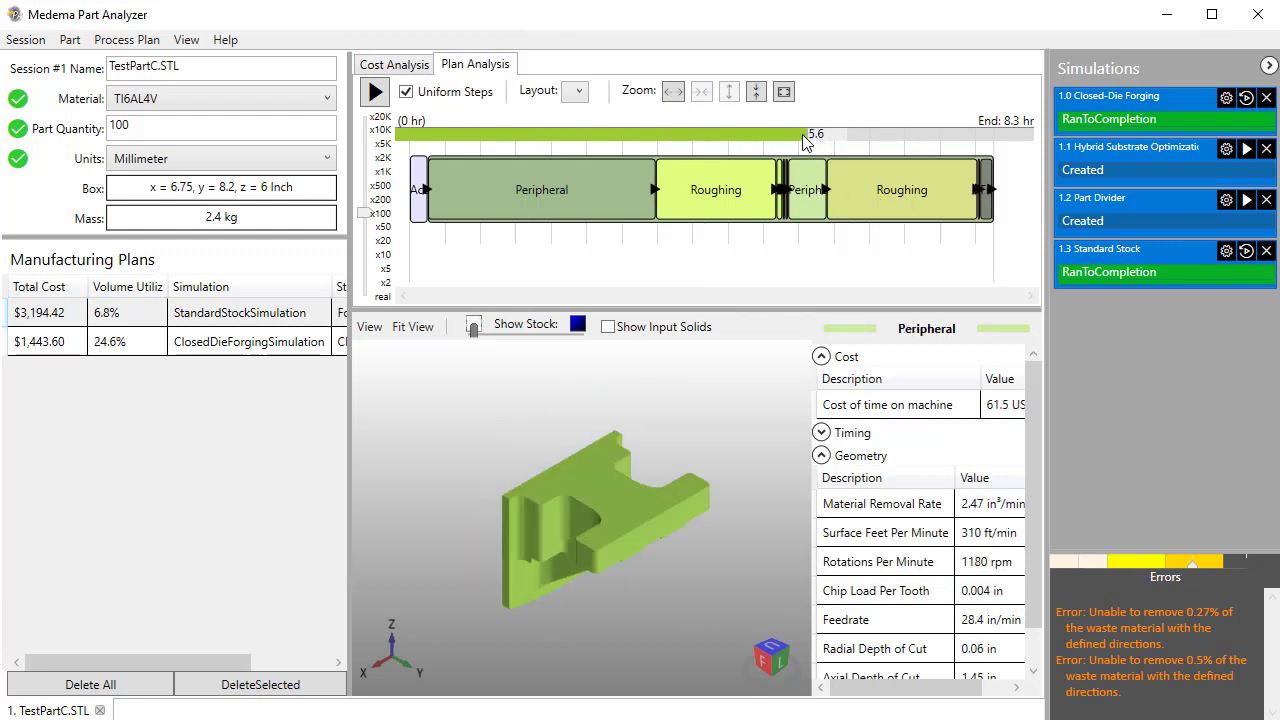
click(374, 92)
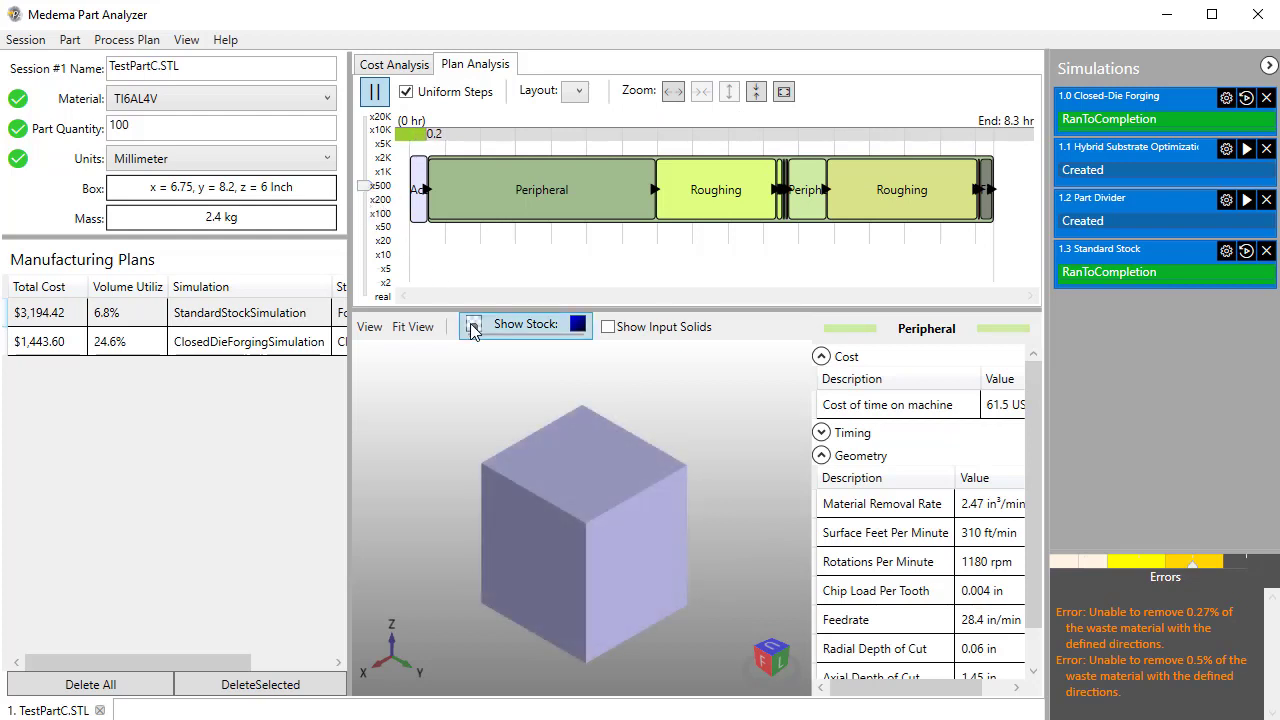
click(673, 91)
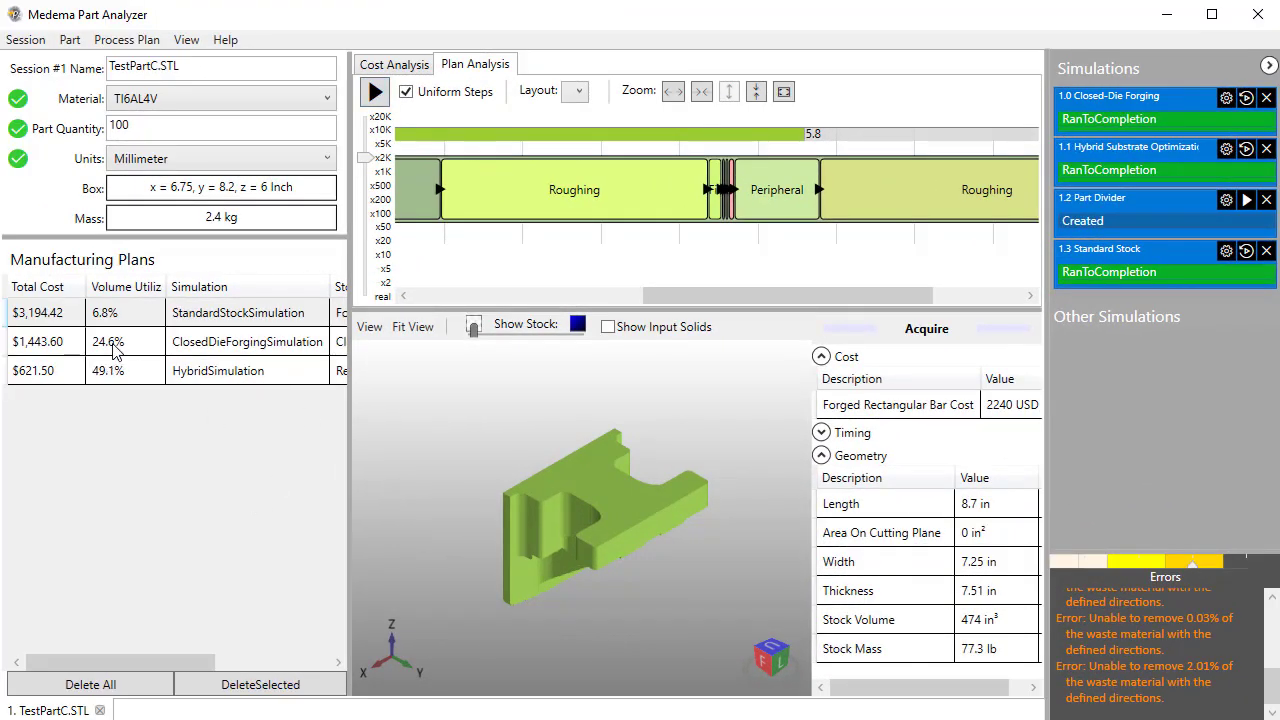
Step: View the ClosedDieForgingSimulation plan at the start of its timeline, with input solids shown inside semi-transparent stock
click(115, 350)
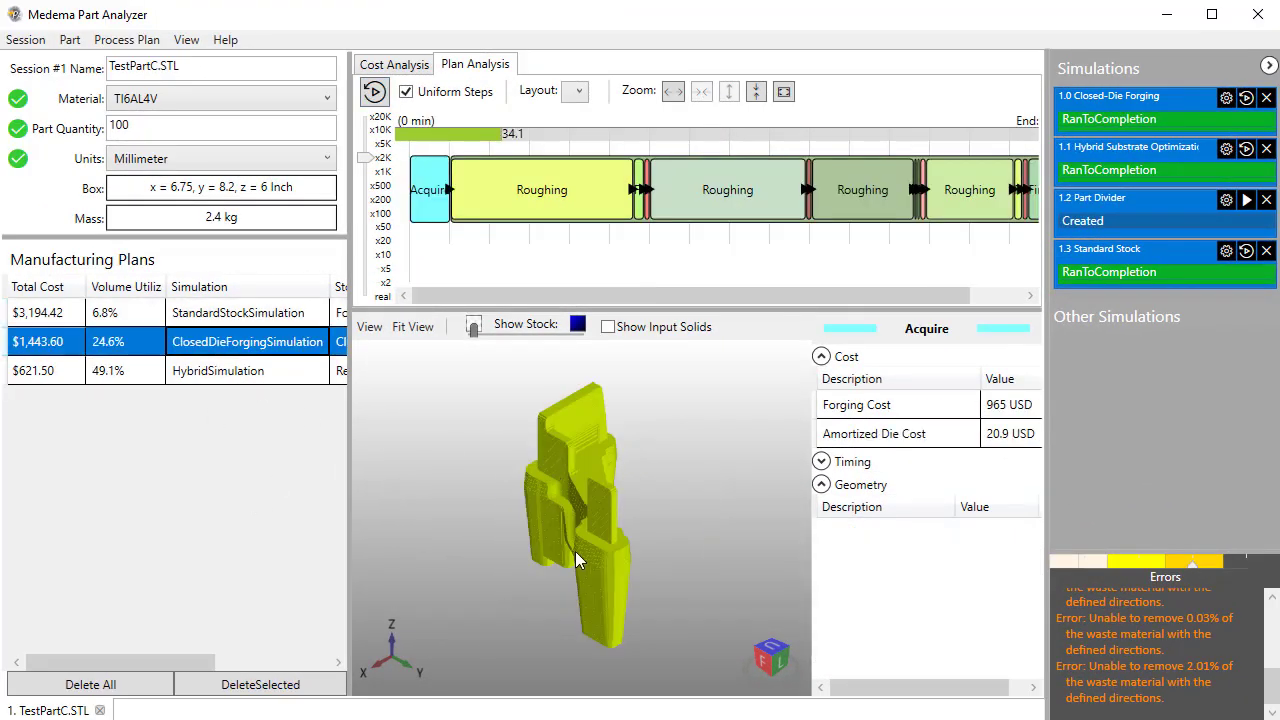
click(607, 326)
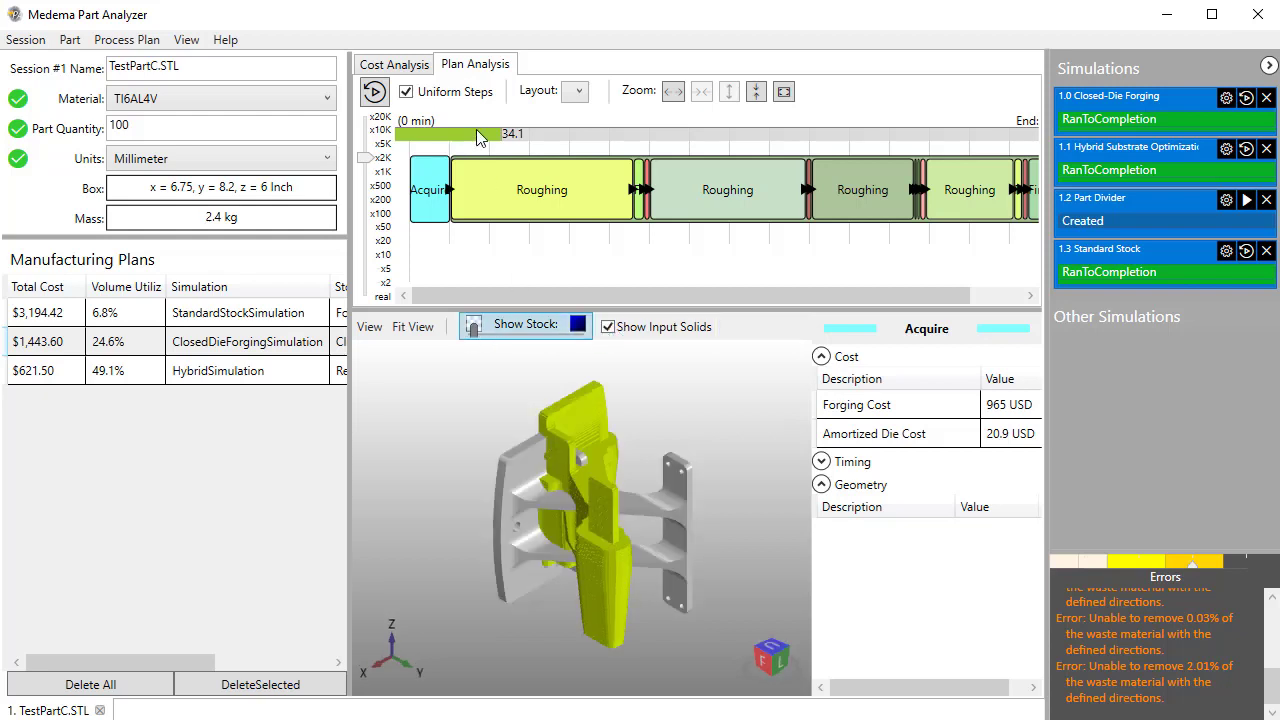
drag(476, 137, 402, 134)
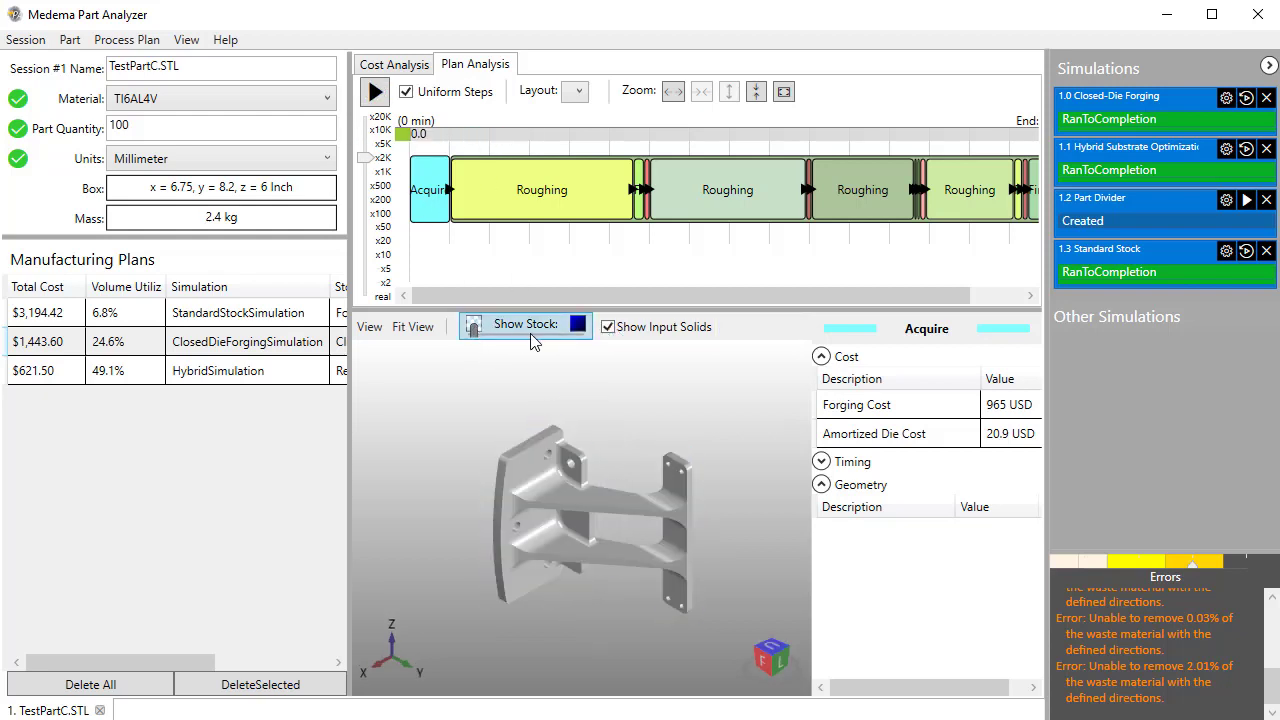
drag(473, 328, 538, 329)
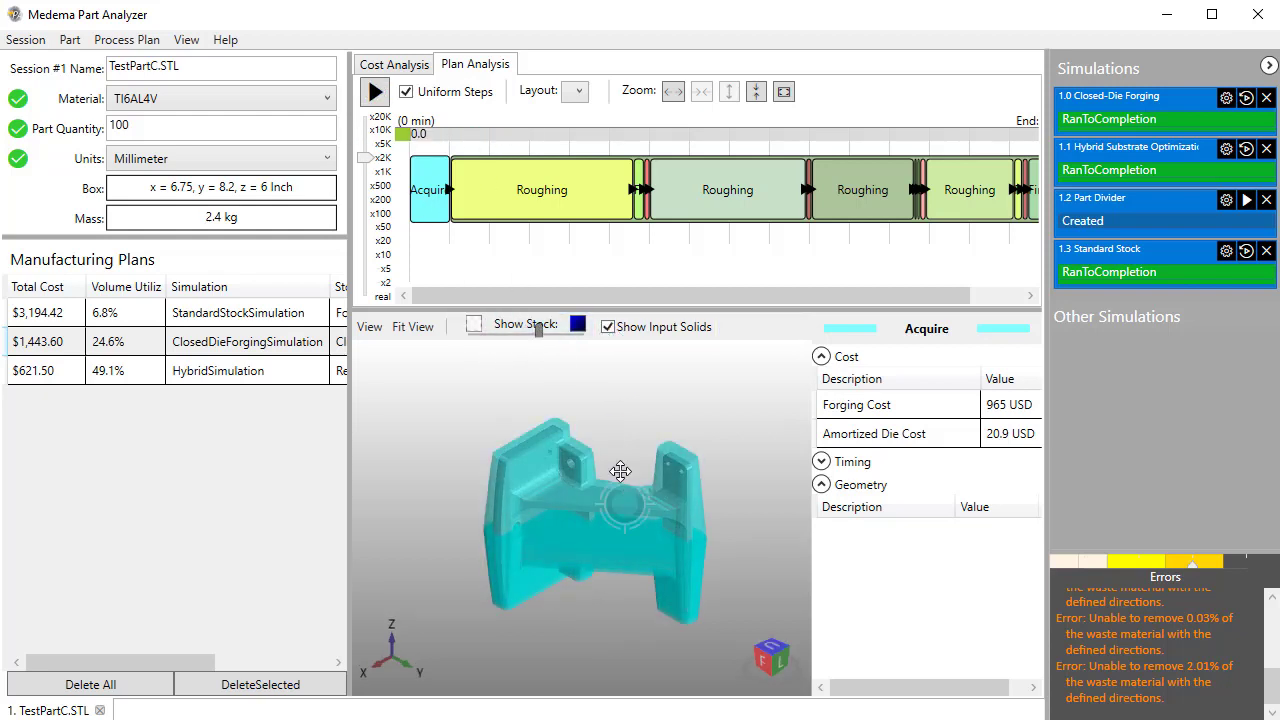
drag(620, 471, 559, 504)
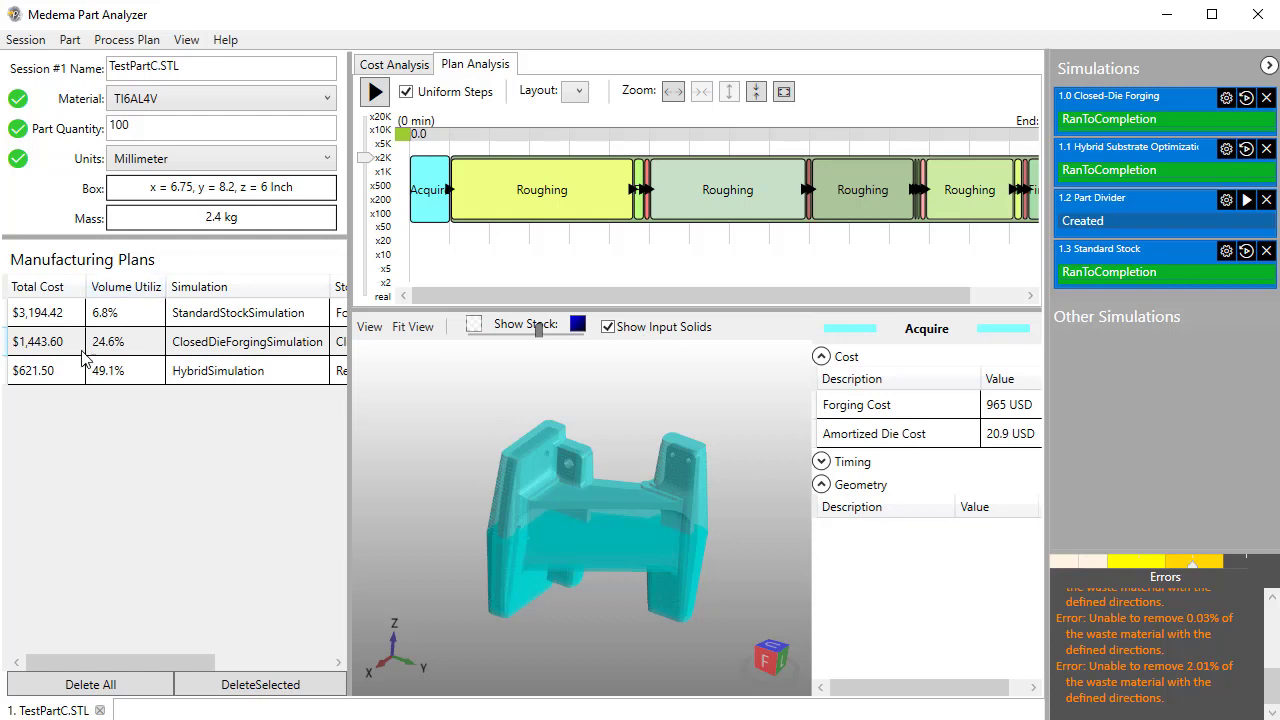
Step: Examine the HybridSimulation plan's acquired plate around the part in the 3D view
click(37, 372)
drag(543, 541, 556, 476)
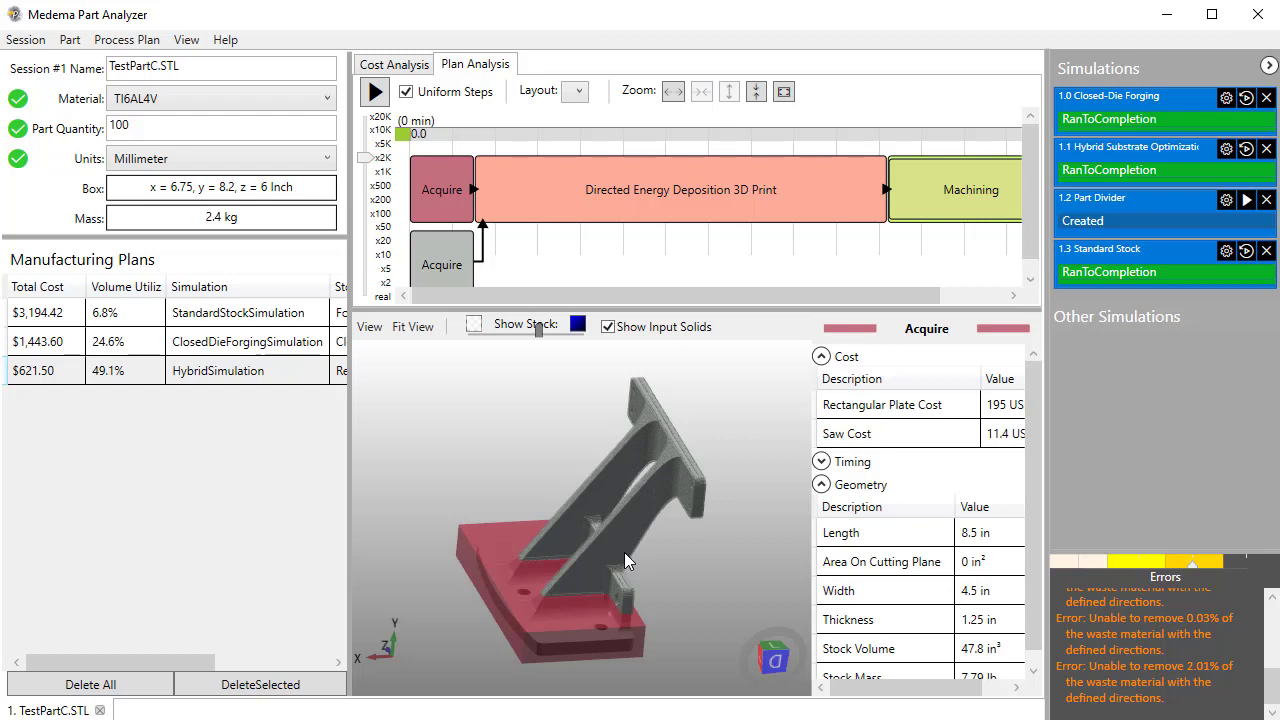
mouse_move(616, 540)
mouse_down()
mouse_move(580, 529)
mouse_move(586, 483)
mouse_move(620, 529)
mouse_move(655, 530)
mouse_move(662, 508)
mouse_up()
drag(613, 547, 652, 525)
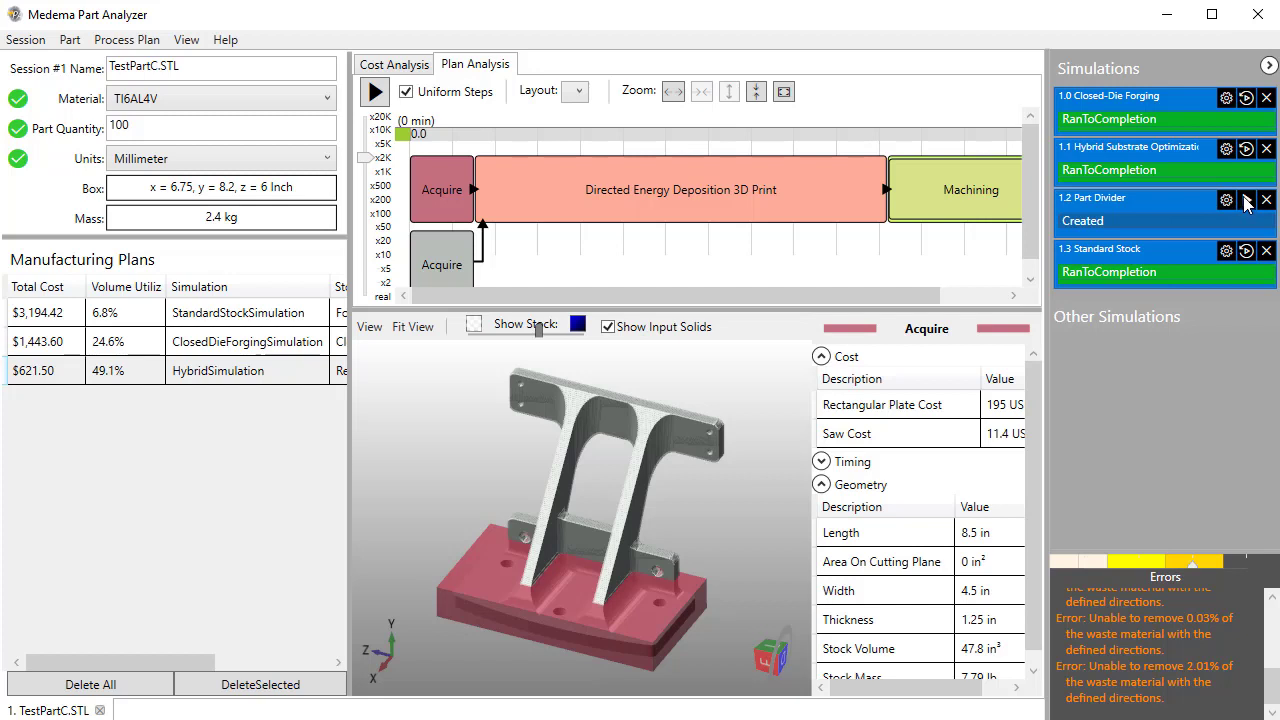
drag(664, 548, 607, 562)
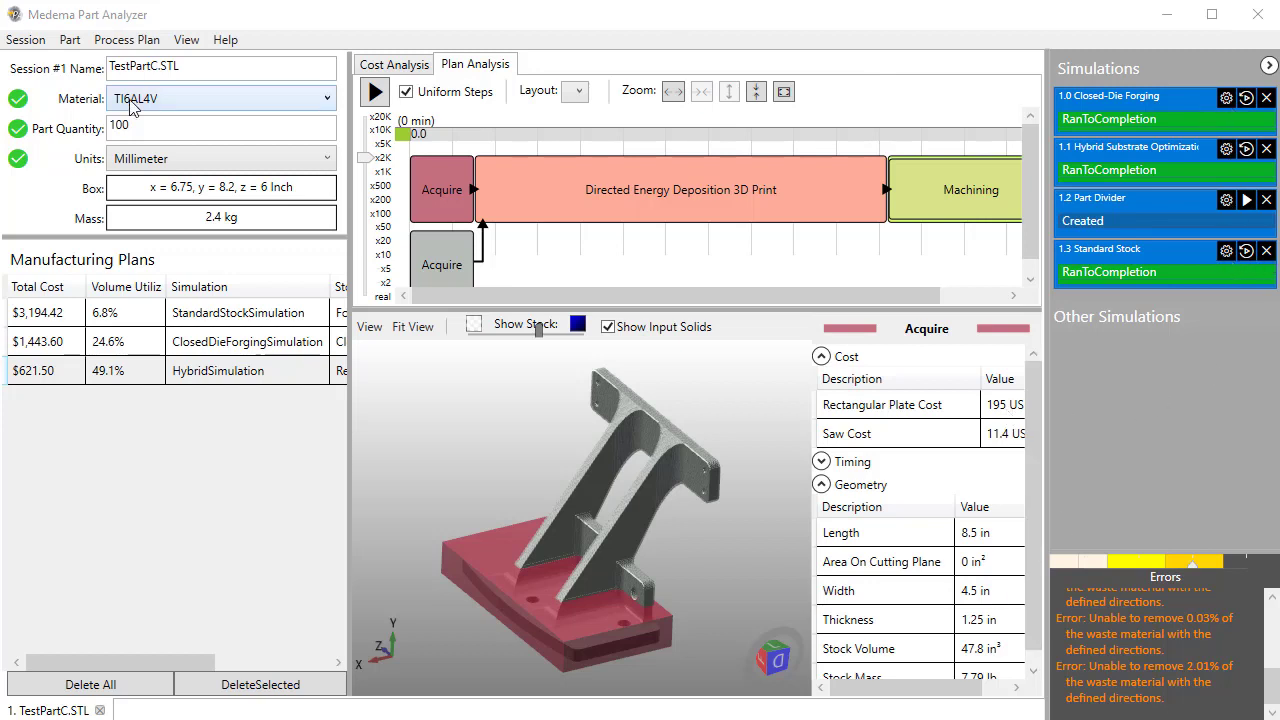
Step: Open the current default settings and review the rough and finish milling tool diameters among the application values
click(26, 40)
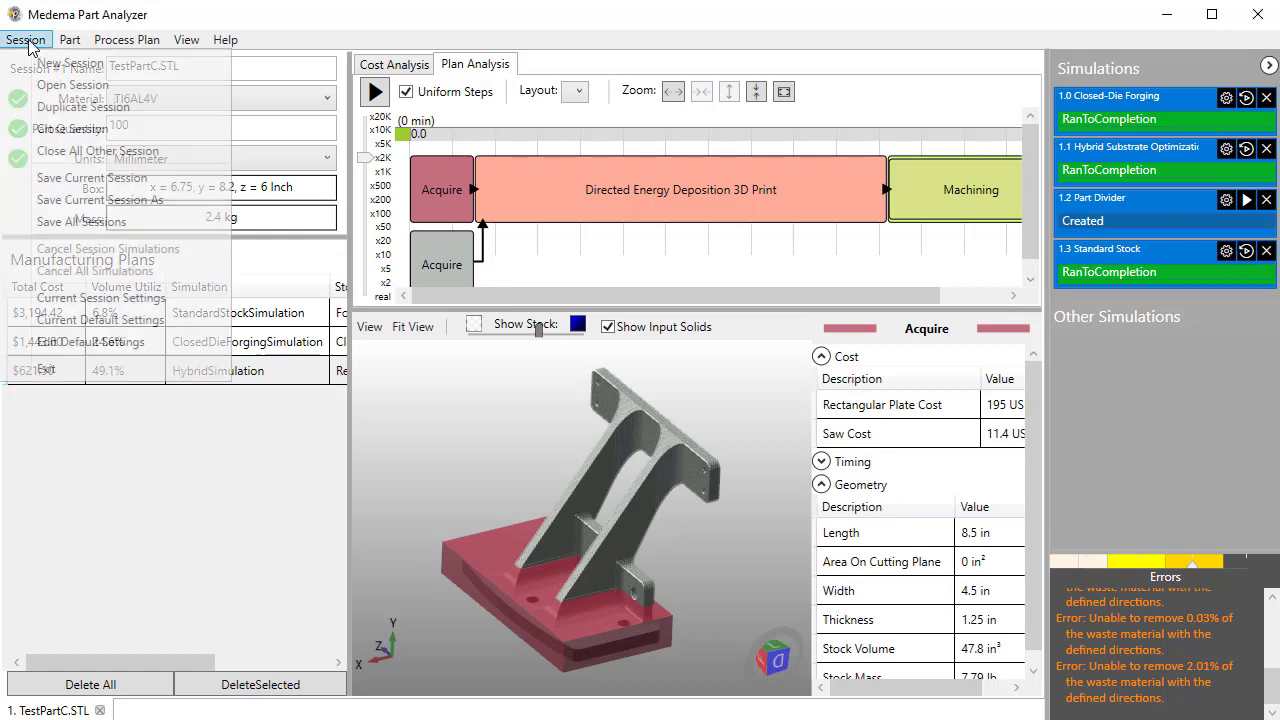
click(102, 321)
drag(350, 0, 745, 96)
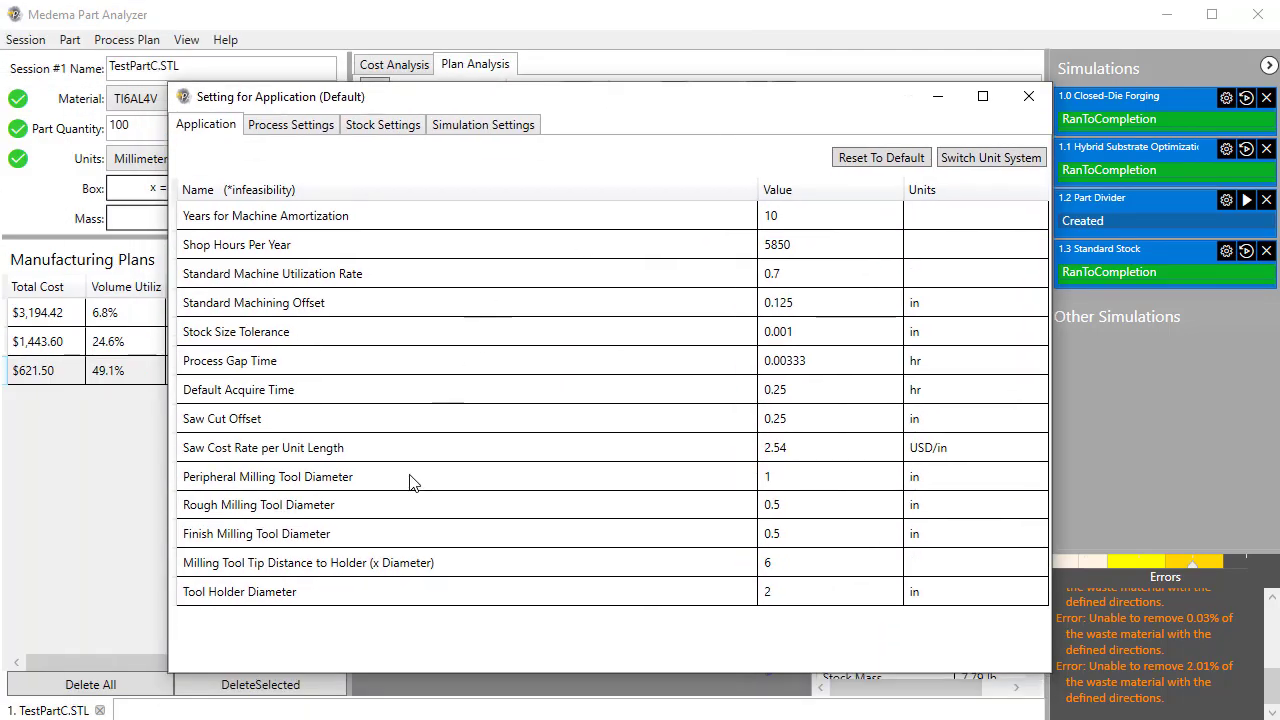
click(231, 514)
click(228, 543)
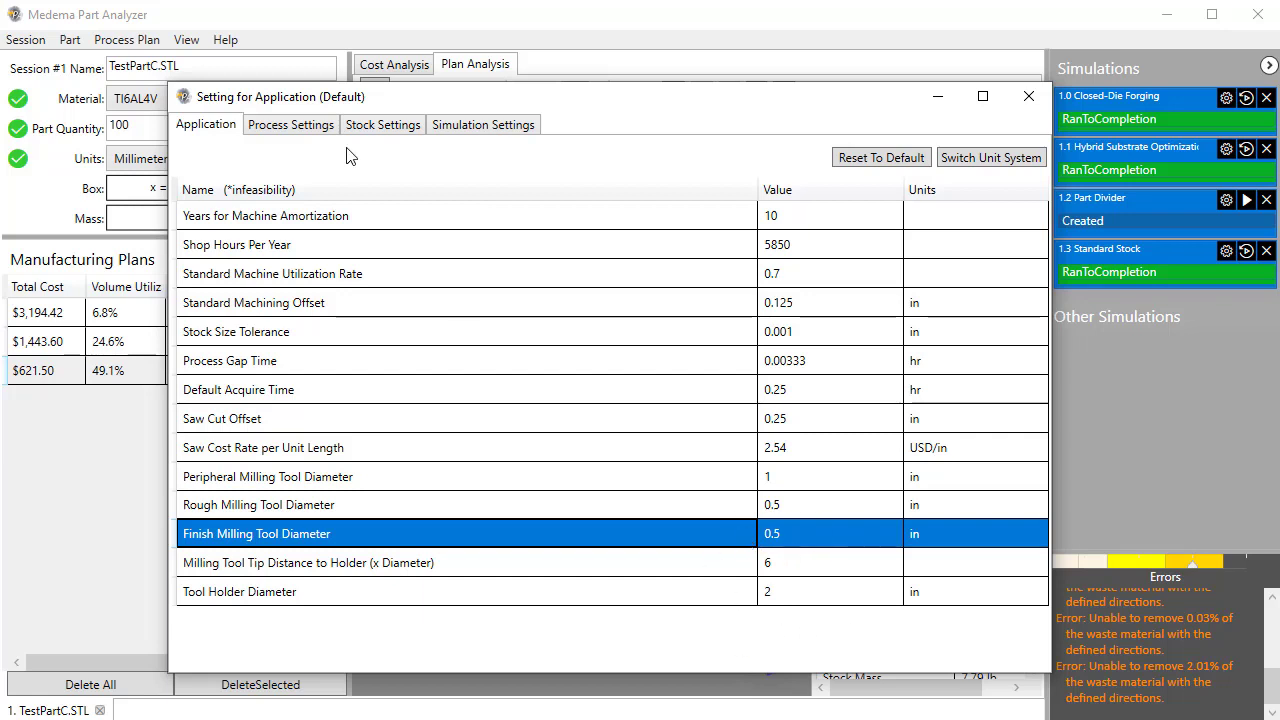
Step: View the default machining process settings and the waterjet plate stock settings for material TI6AL4V
click(315, 128)
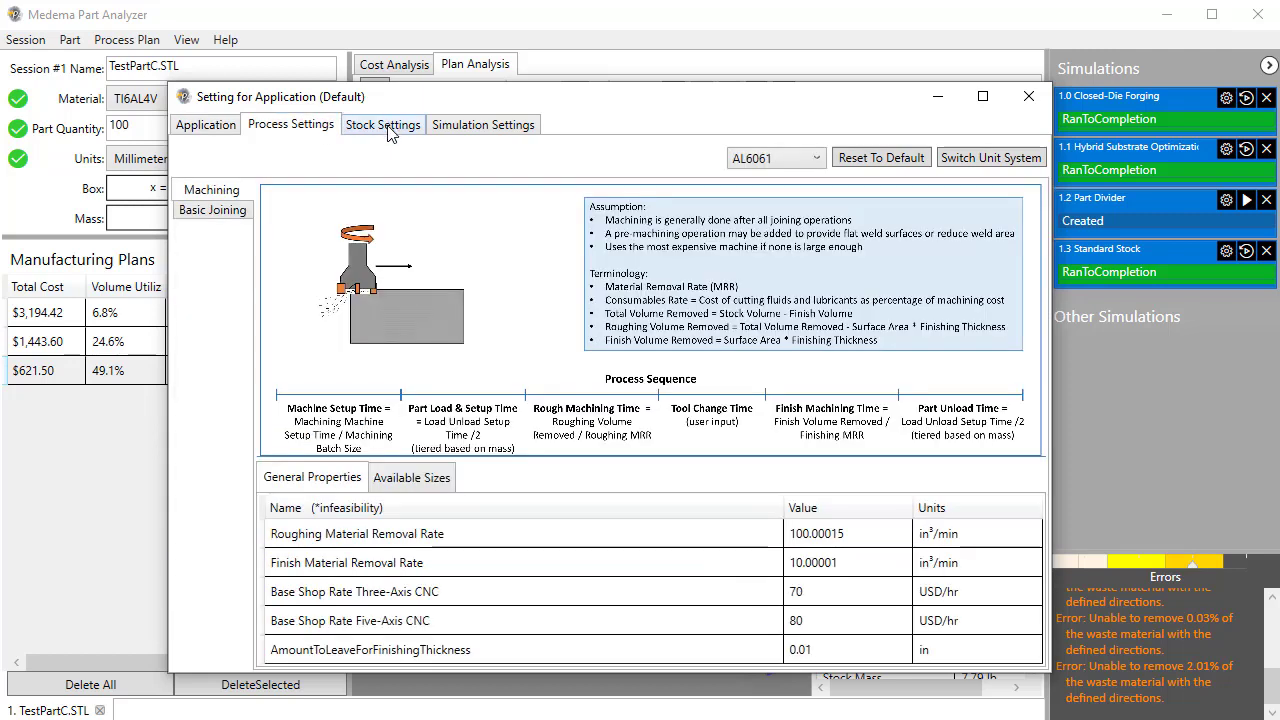
click(391, 128)
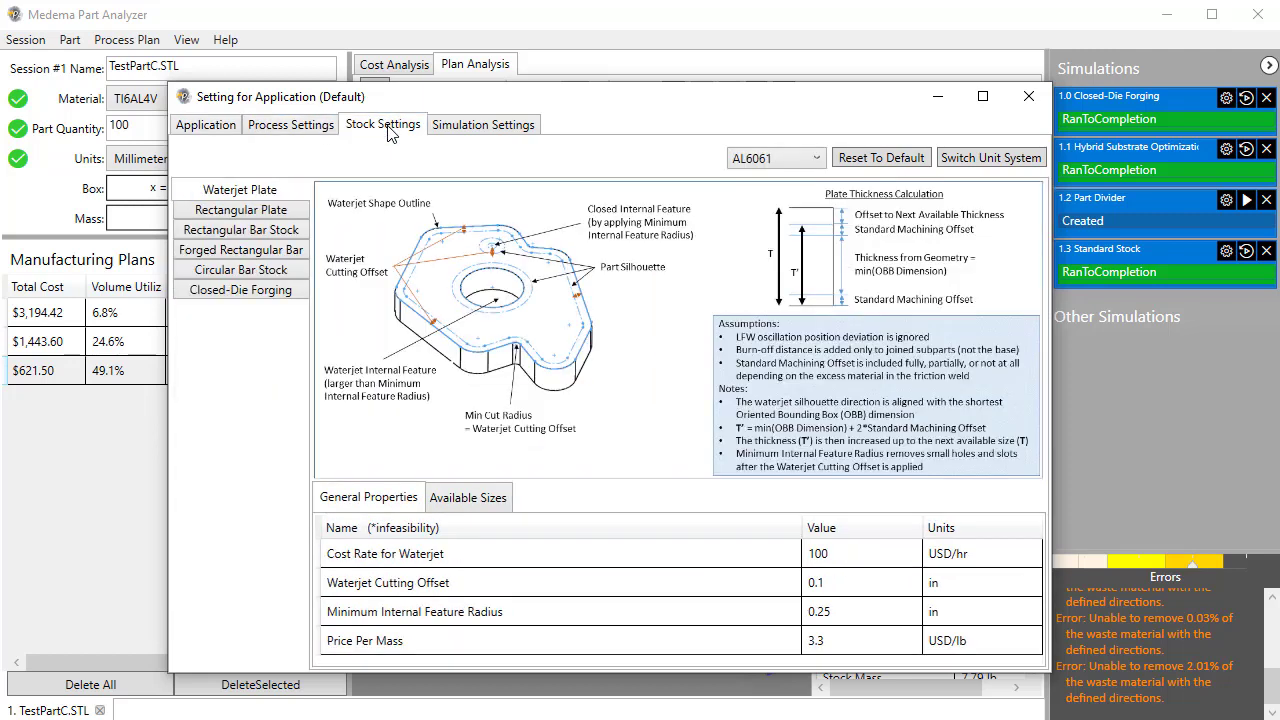
click(768, 164)
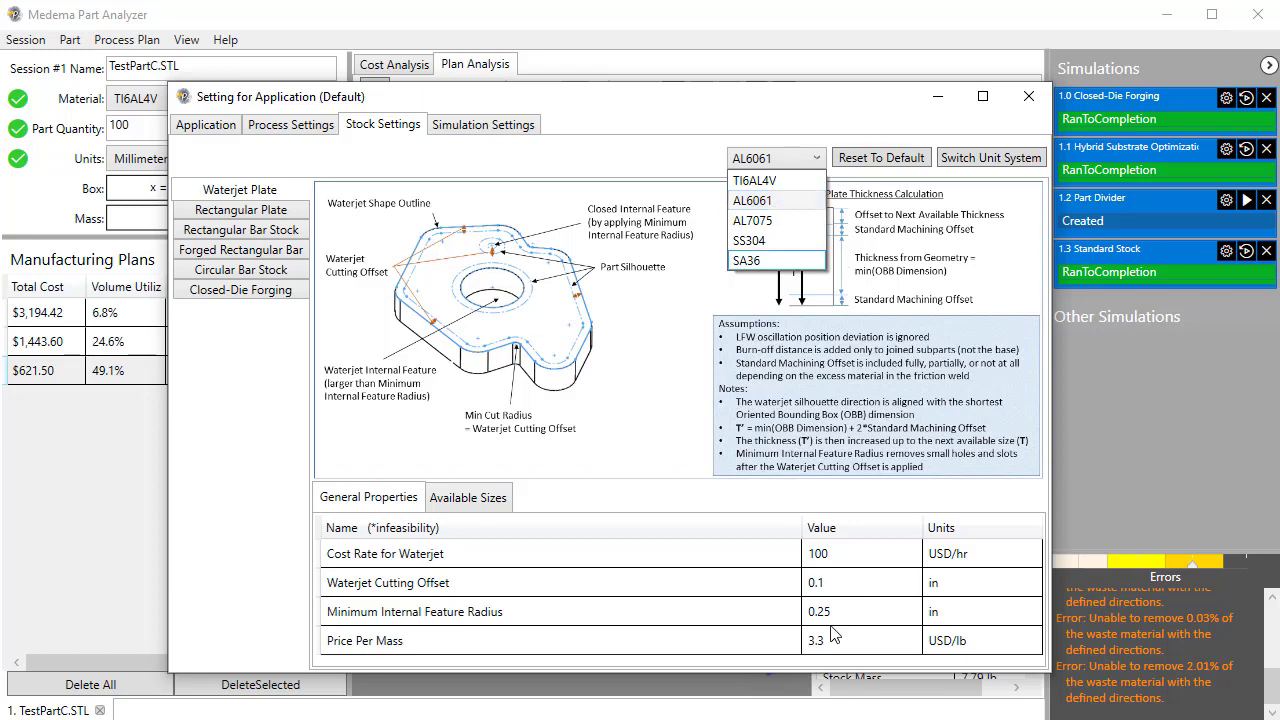
click(757, 186)
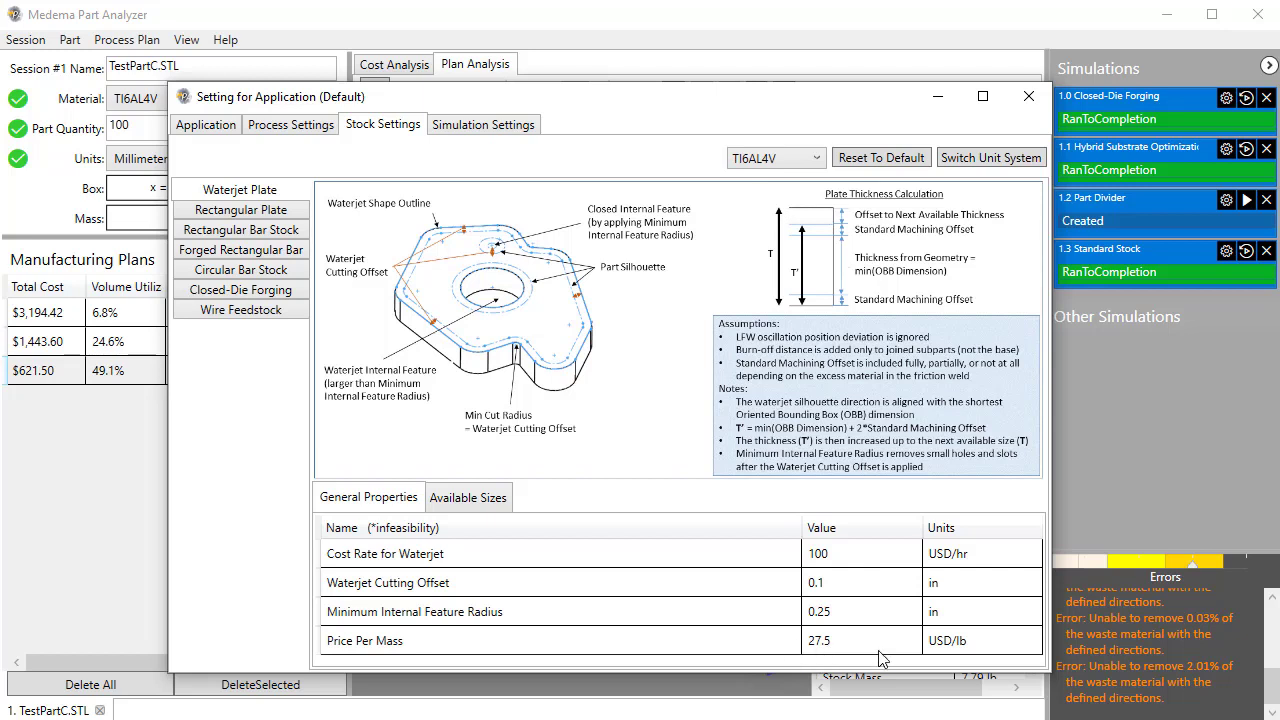
Step: Review the stock types and processes considered by the default Standard Stock simulation, and close the settings window
click(478, 128)
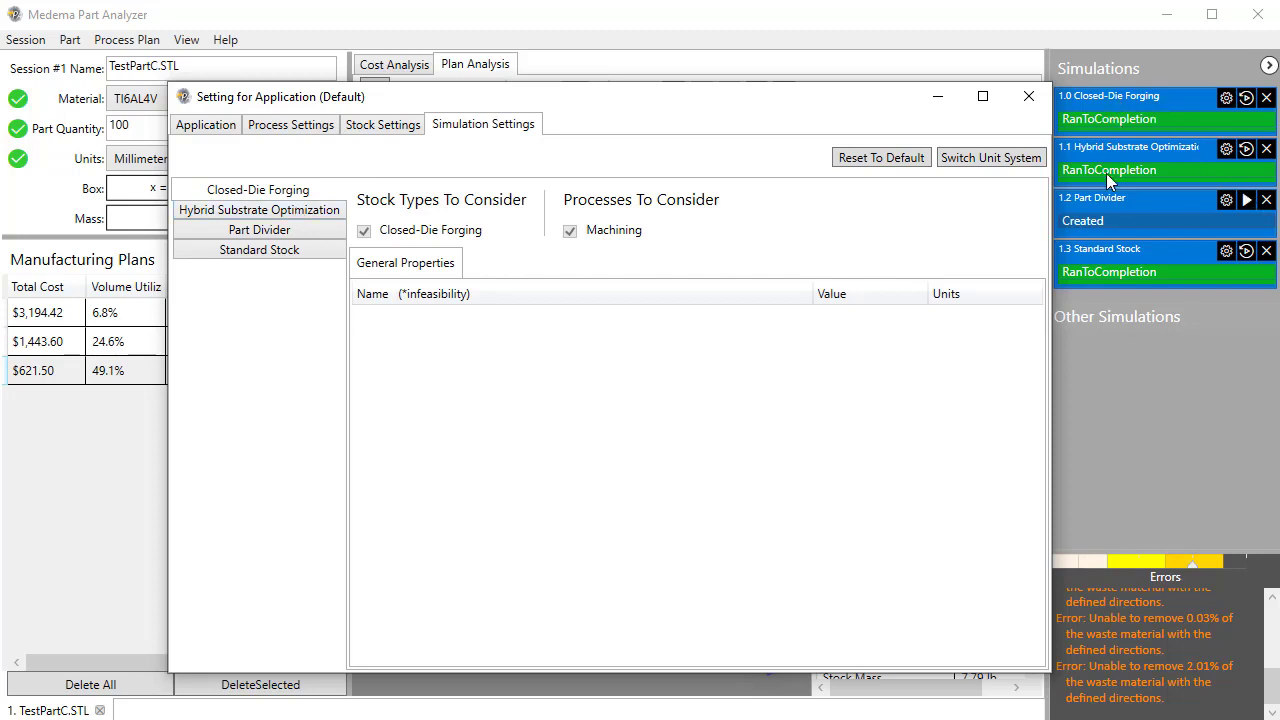
click(278, 256)
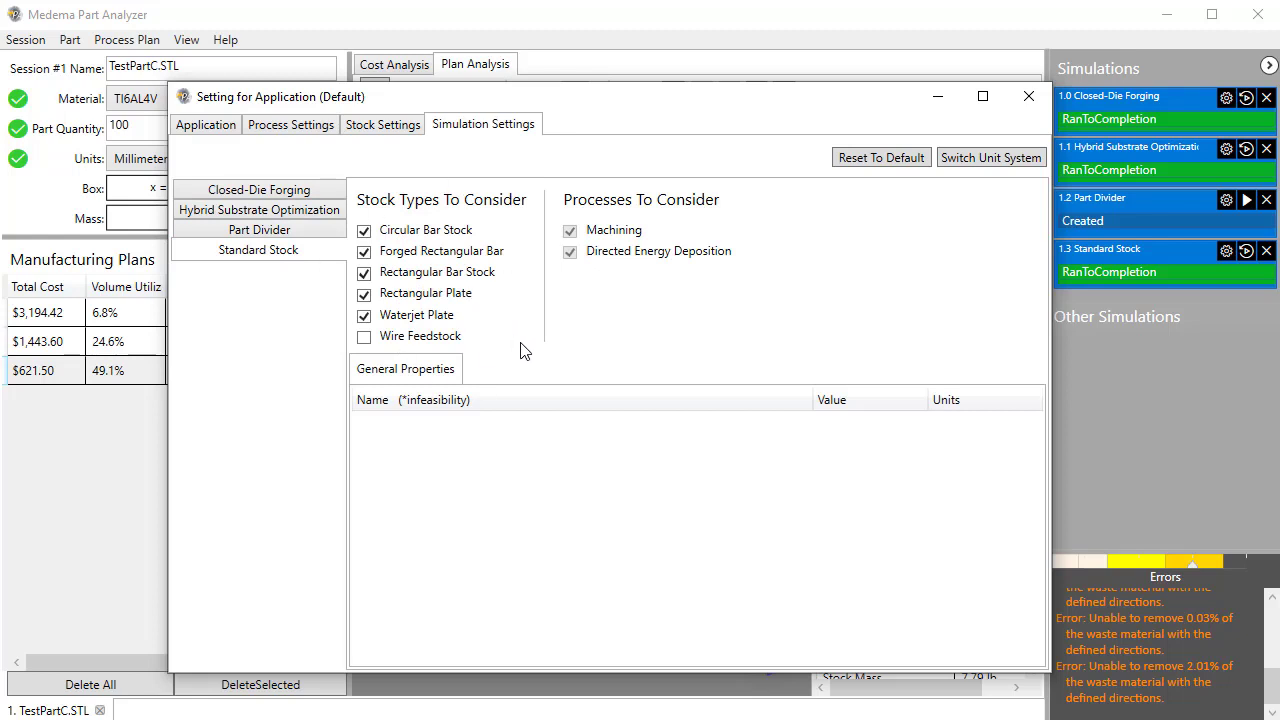
click(1035, 105)
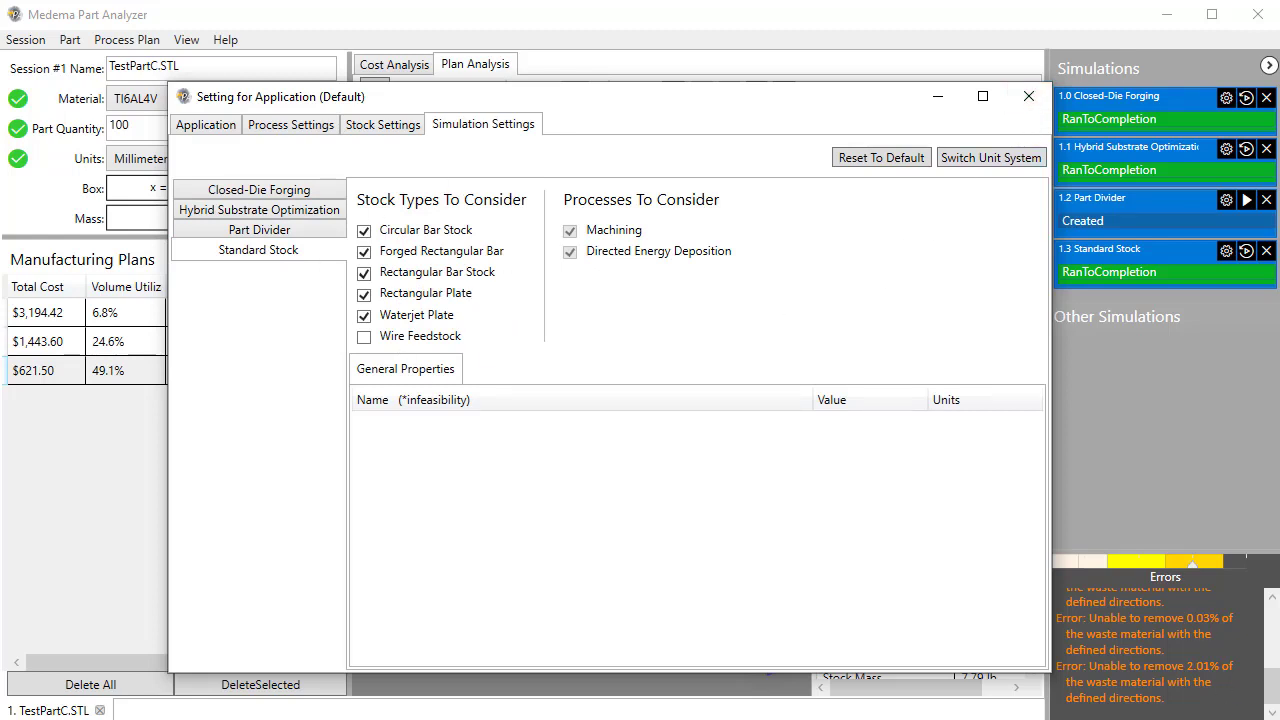